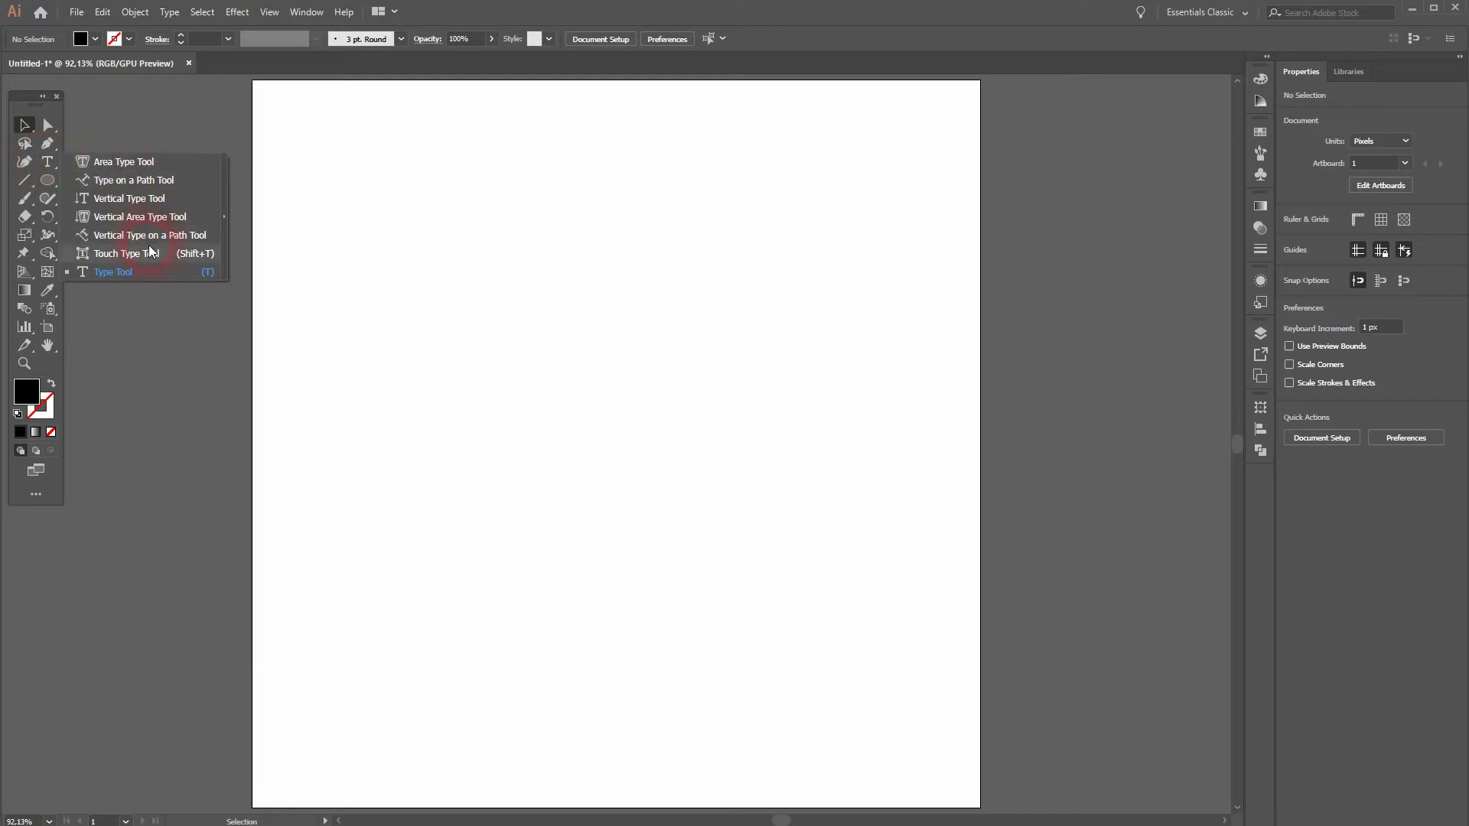
Step: Create the point text "3D TEXT", scale it up to about 638 px wide and move it to the artboard's centre
{"action": "left_click", "coordinate": [473, 406]}
{"action": "type", "text": "3D TEXT"}
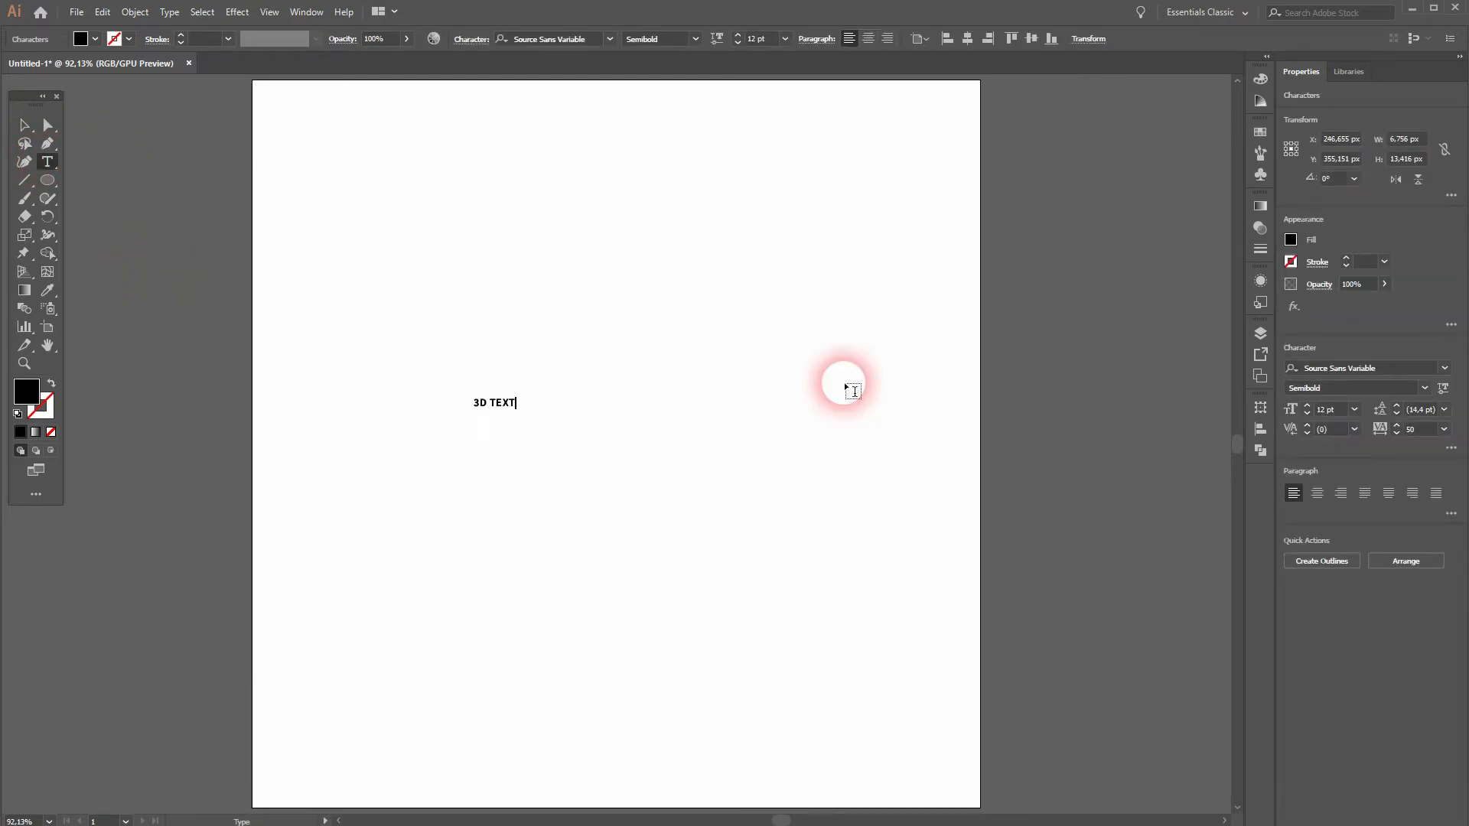
{"action": "left_click", "coordinate": [27, 125]}
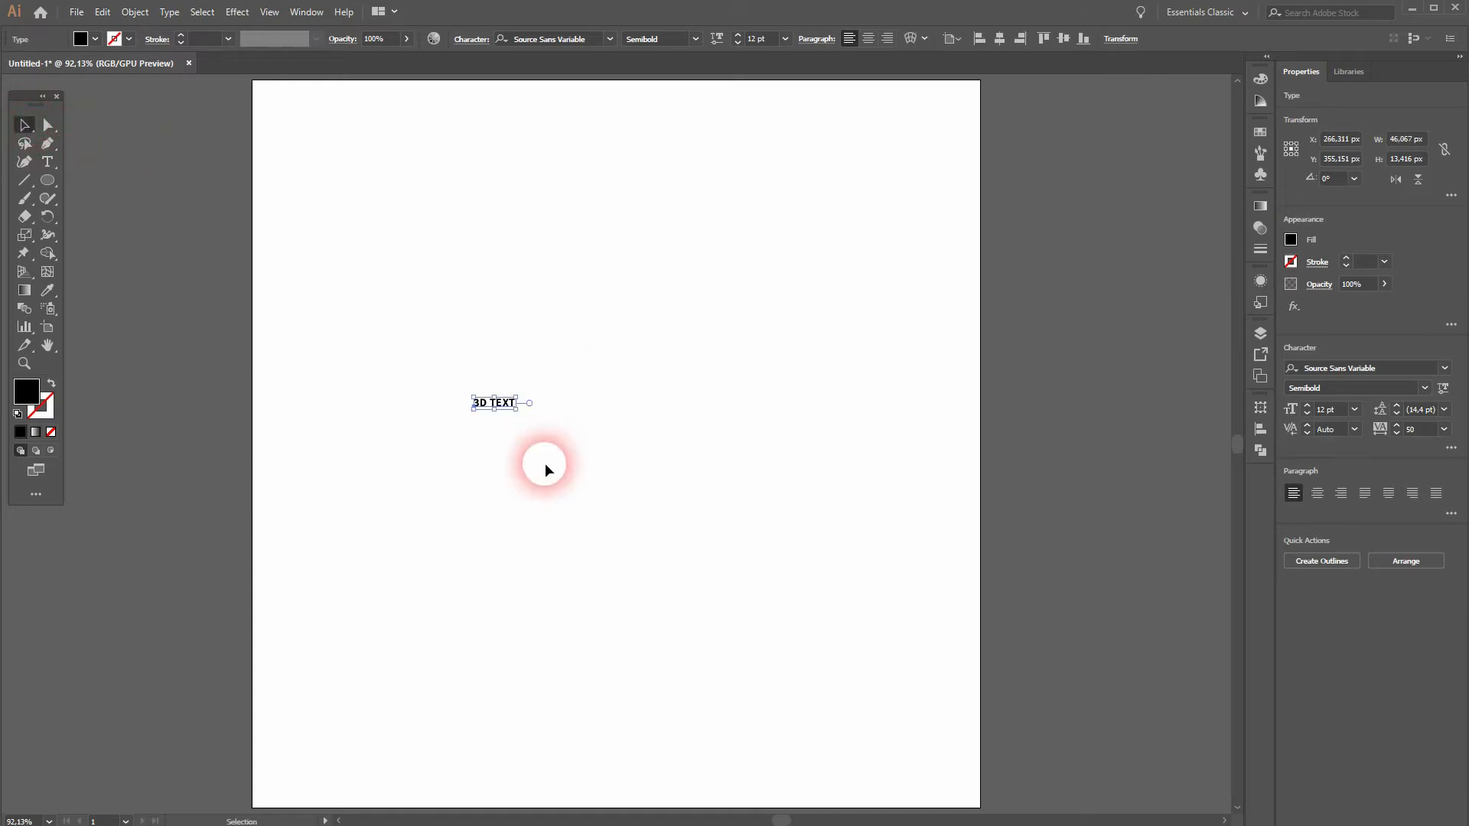
{"action": "left_click_drag", "start_coordinate": [516, 403], "coordinate": [793, 507]}
{"action": "left_click_drag", "start_coordinate": [601, 401], "coordinate": [728, 452]}
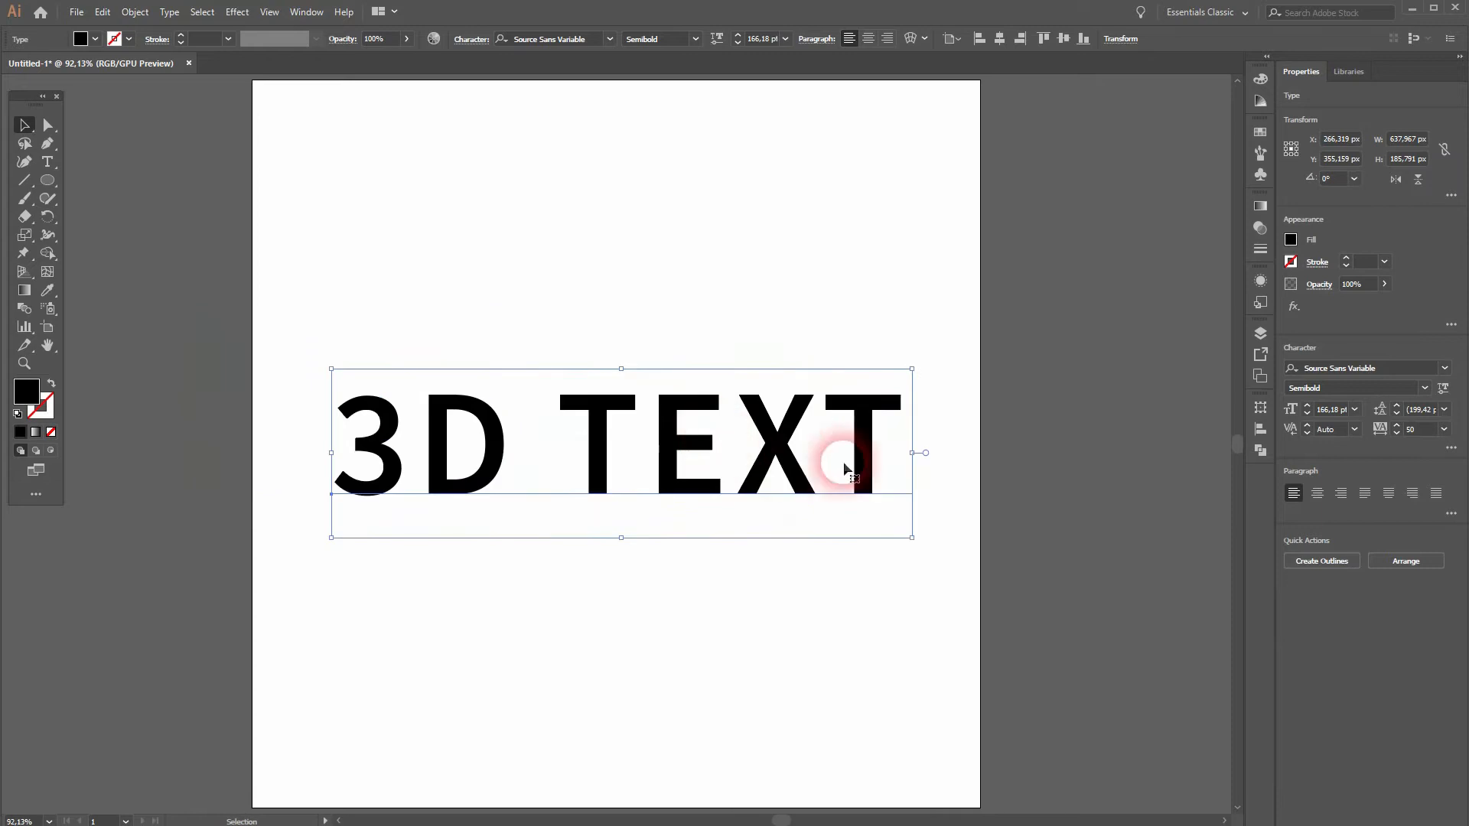
{"action": "left_click", "coordinate": [1415, 368]}
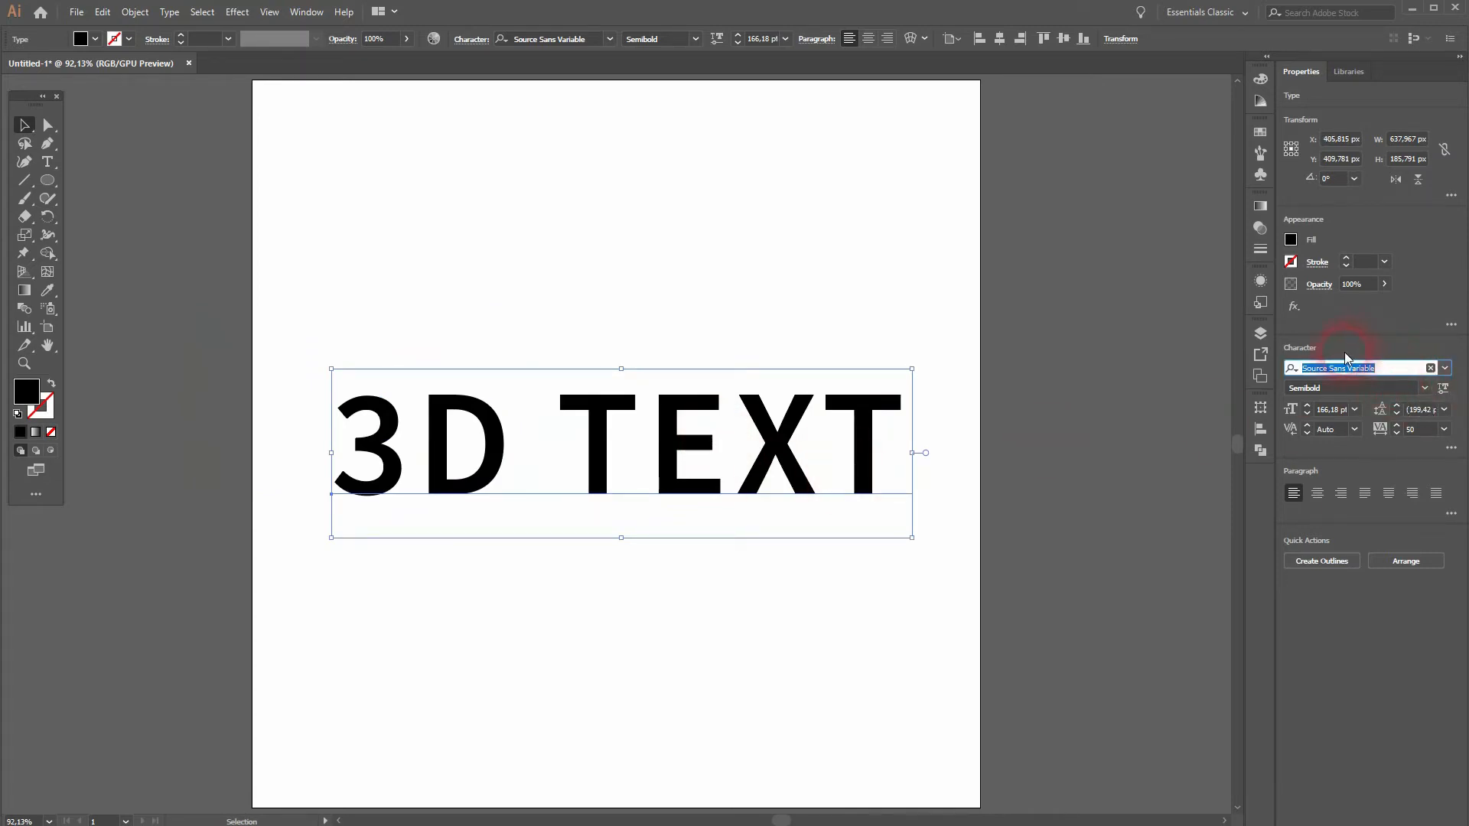
Step: Display the appearance attributes of the text object
{"action": "left_click", "coordinate": [308, 12]}
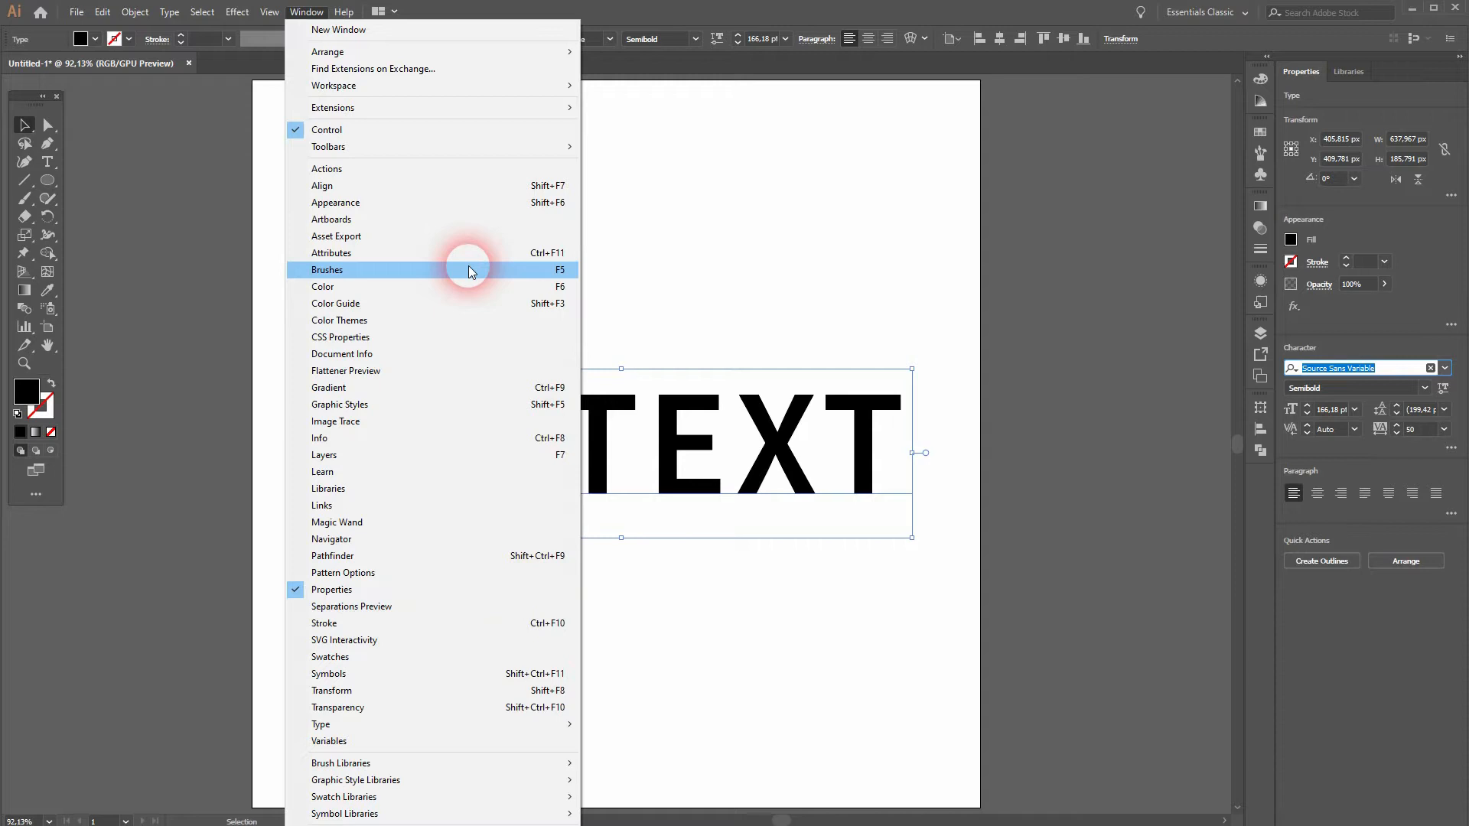
{"action": "mouse_move", "coordinate": [508, 725]}
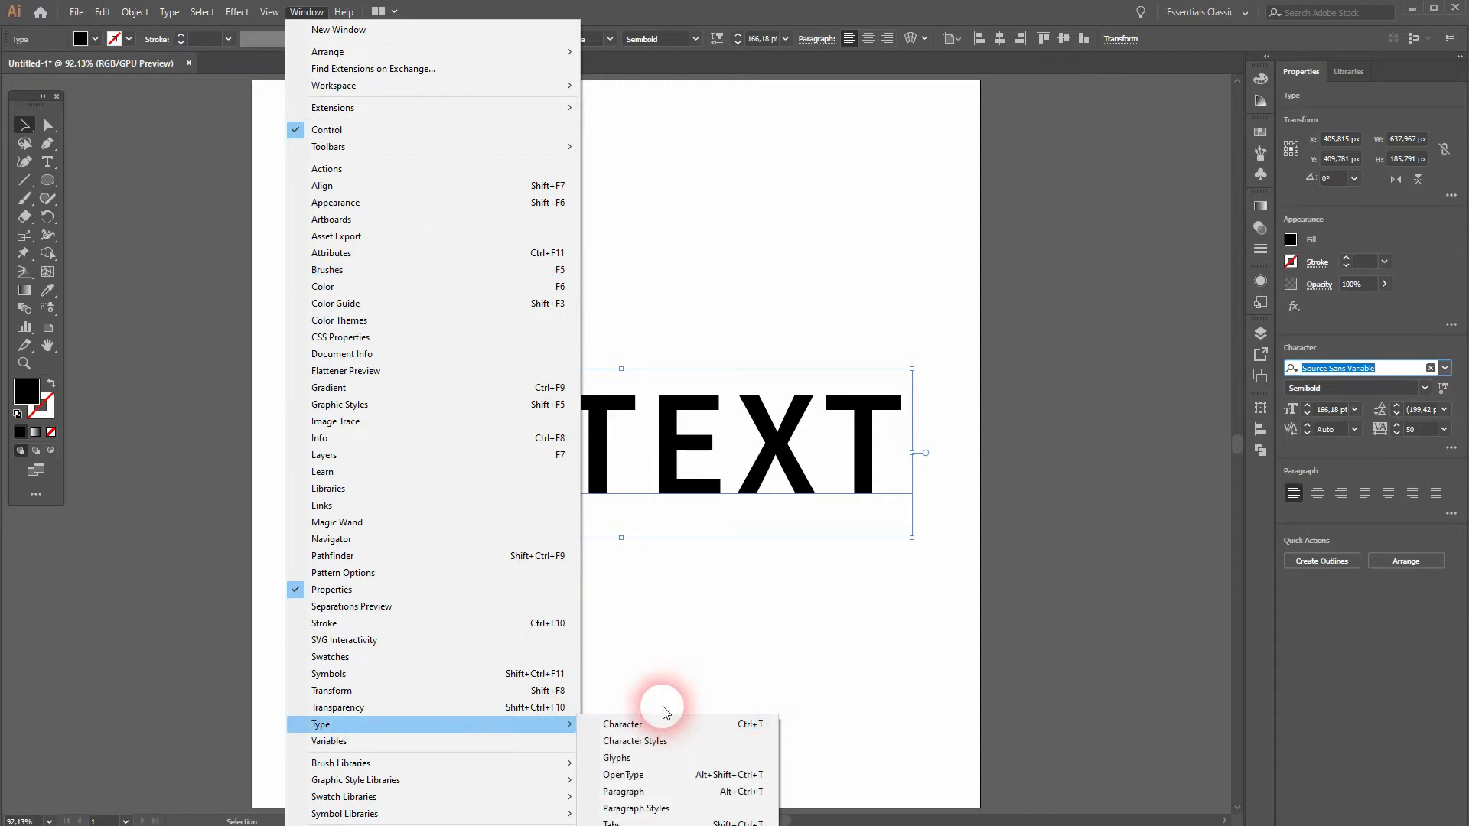
{"action": "left_click", "coordinate": [379, 204]}
{"action": "left_click", "coordinate": [1163, 387]}
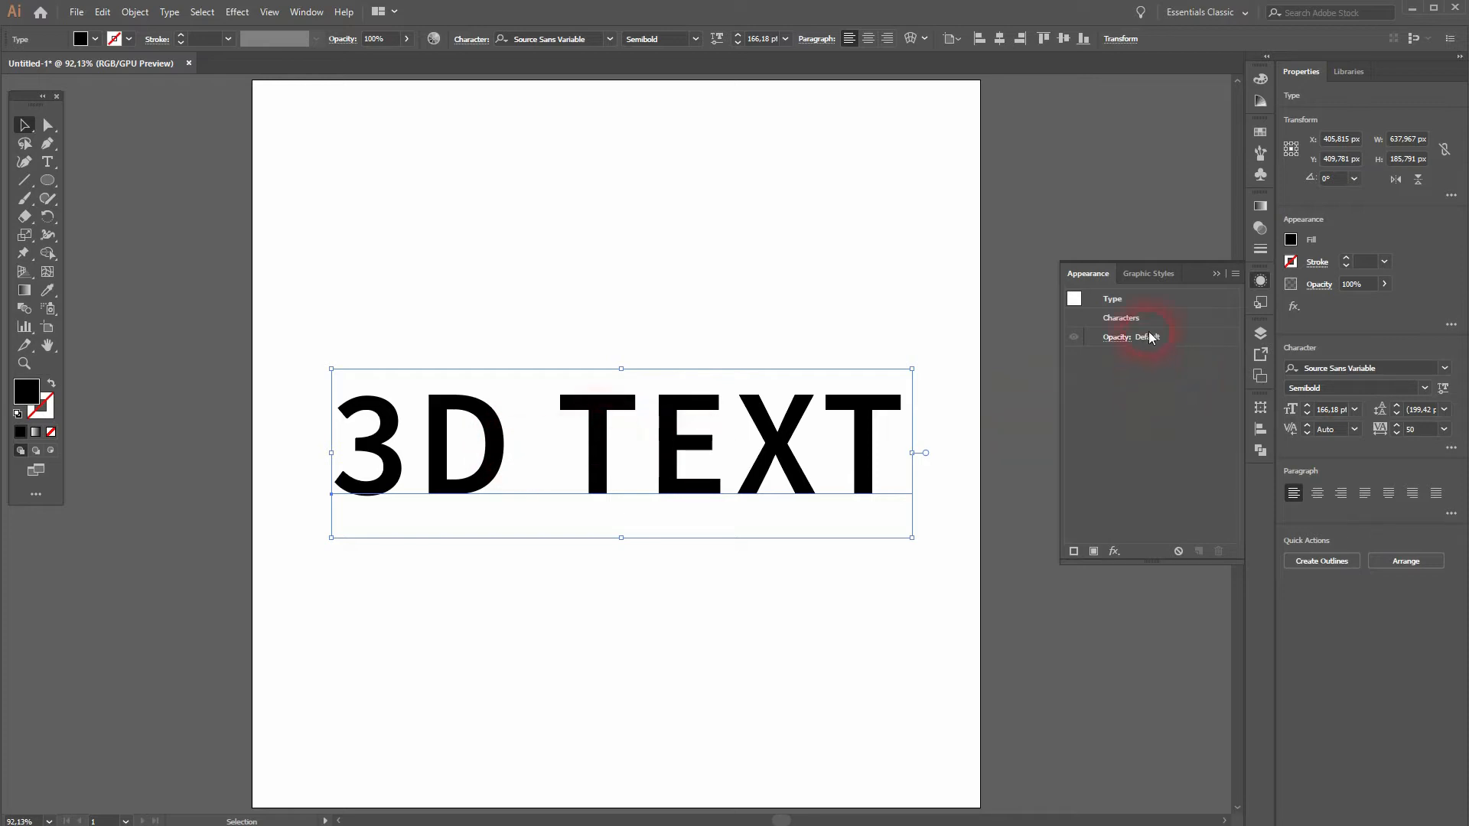
Step: Add a new fill to the text and colour it orange
{"action": "left_click", "coordinate": [1094, 552]}
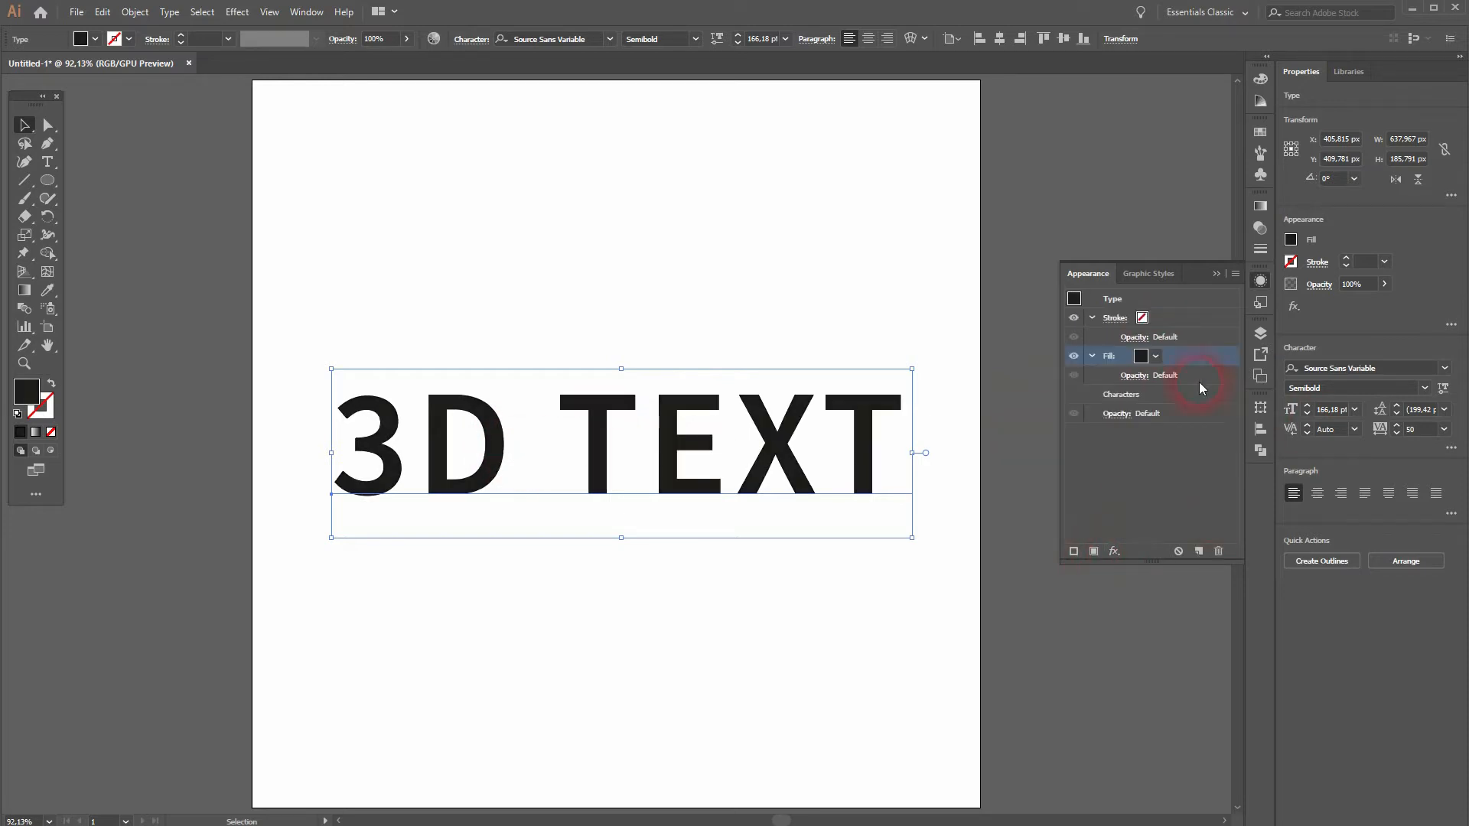
{"action": "left_click", "coordinate": [1155, 360]}
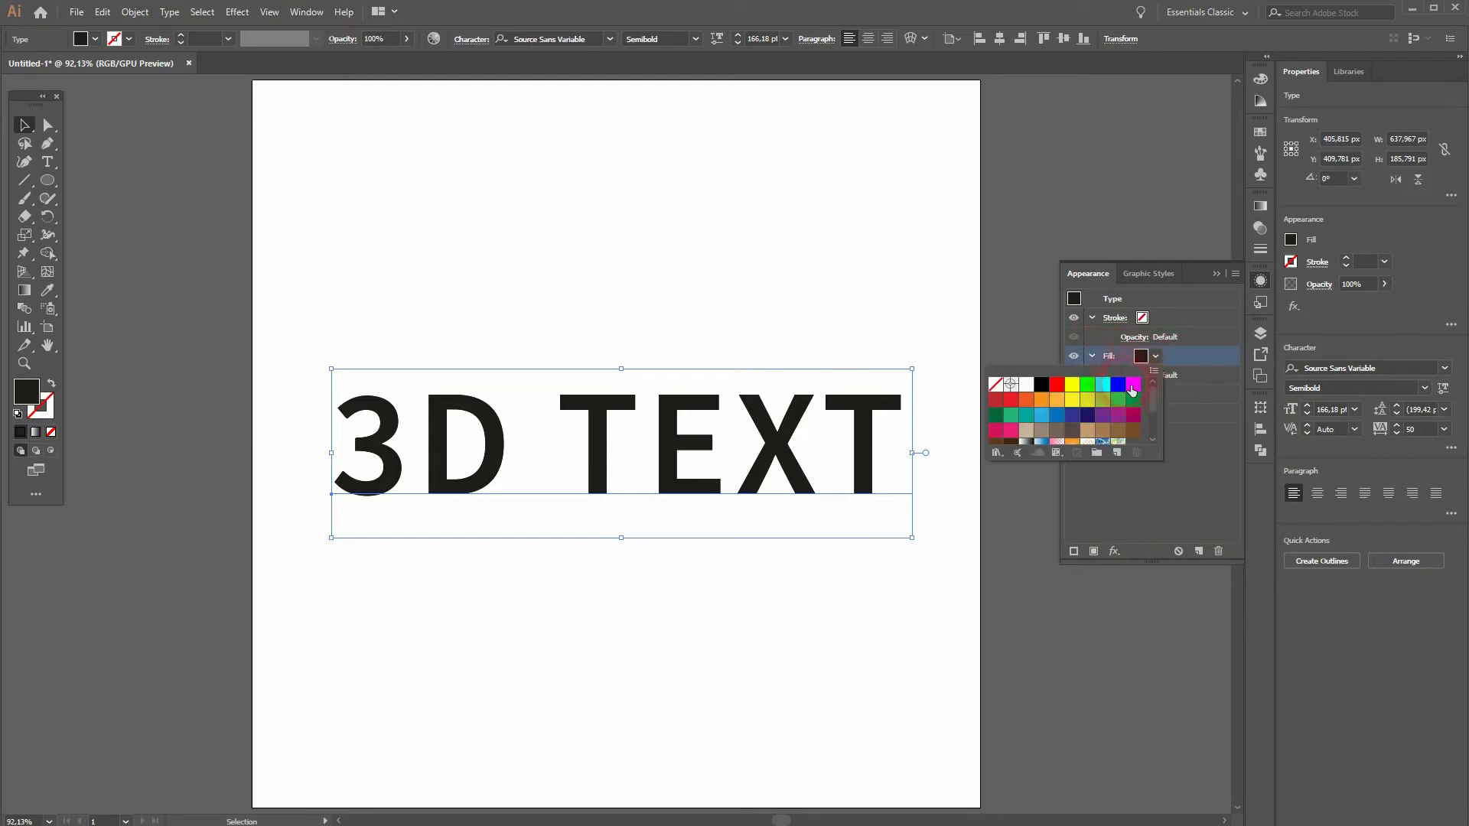
{"action": "left_click", "coordinate": [1060, 401]}
{"action": "left_click", "coordinate": [1041, 399]}
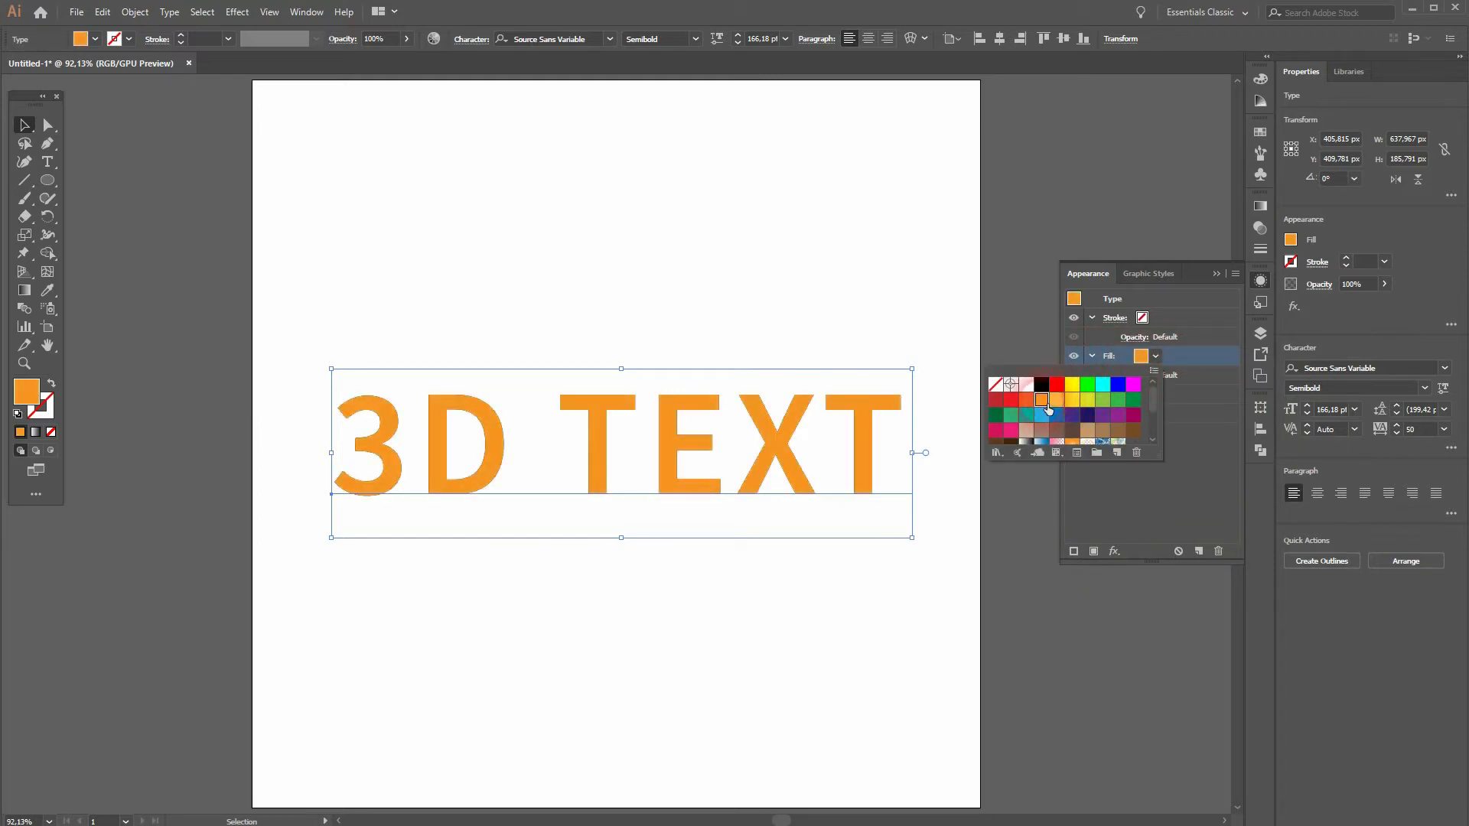
{"action": "left_click", "coordinate": [1208, 448]}
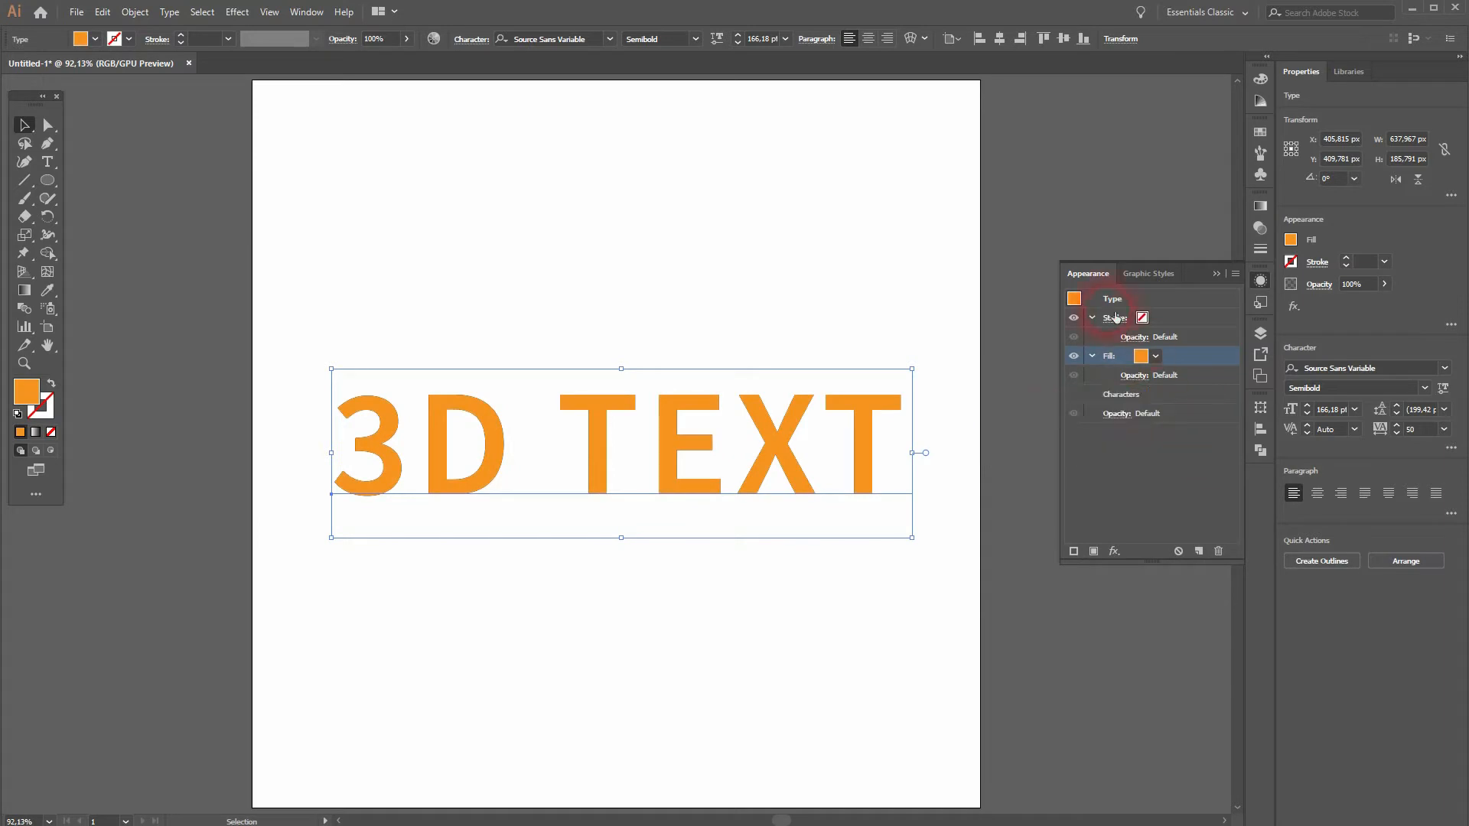
Step: Add a second fill to the text and colour the lower of the two fills black
{"action": "left_click", "coordinate": [1091, 555]}
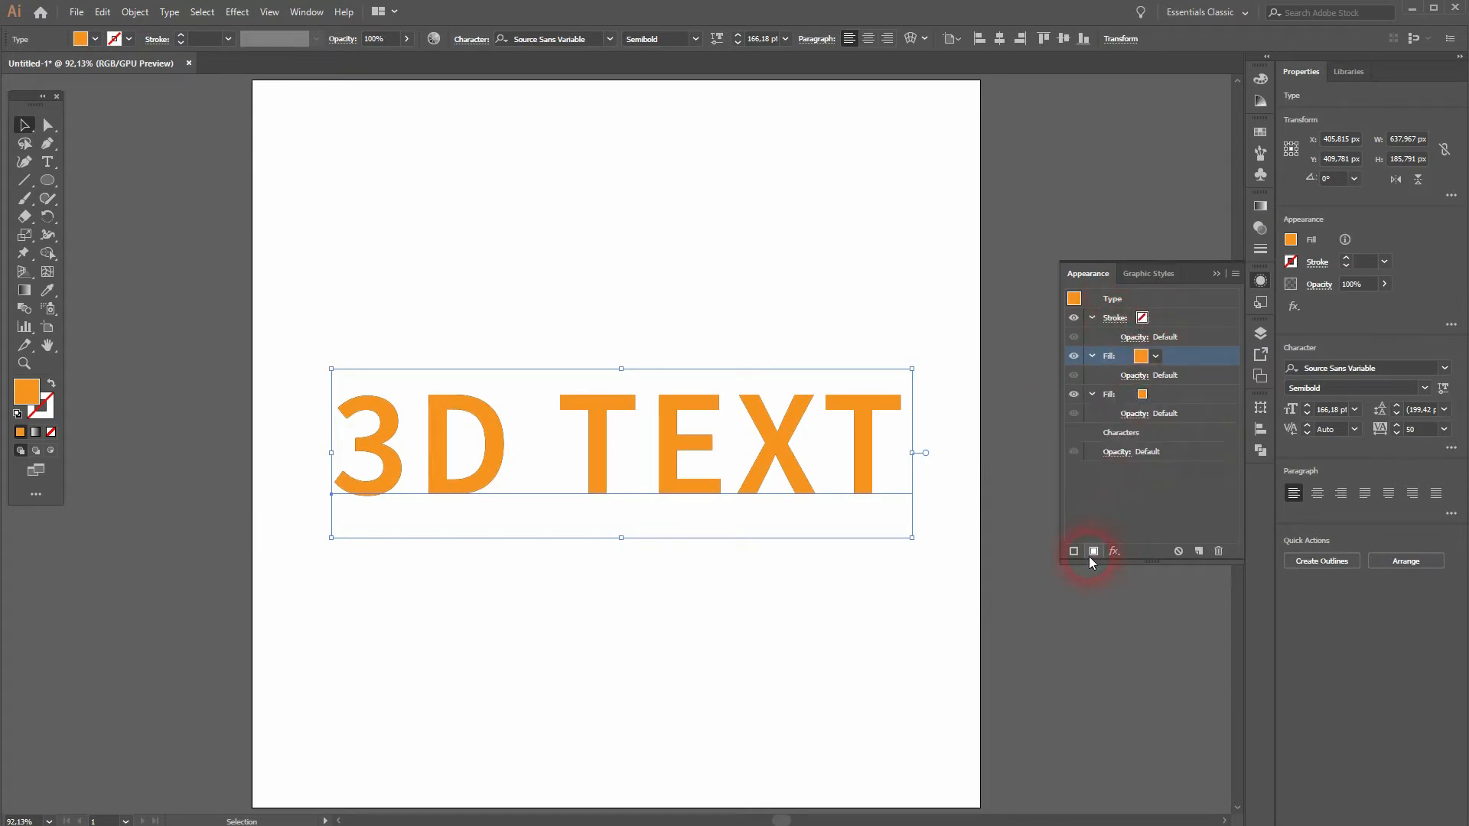
{"action": "left_click", "coordinate": [1140, 394]}
{"action": "left_click", "coordinate": [1154, 396]}
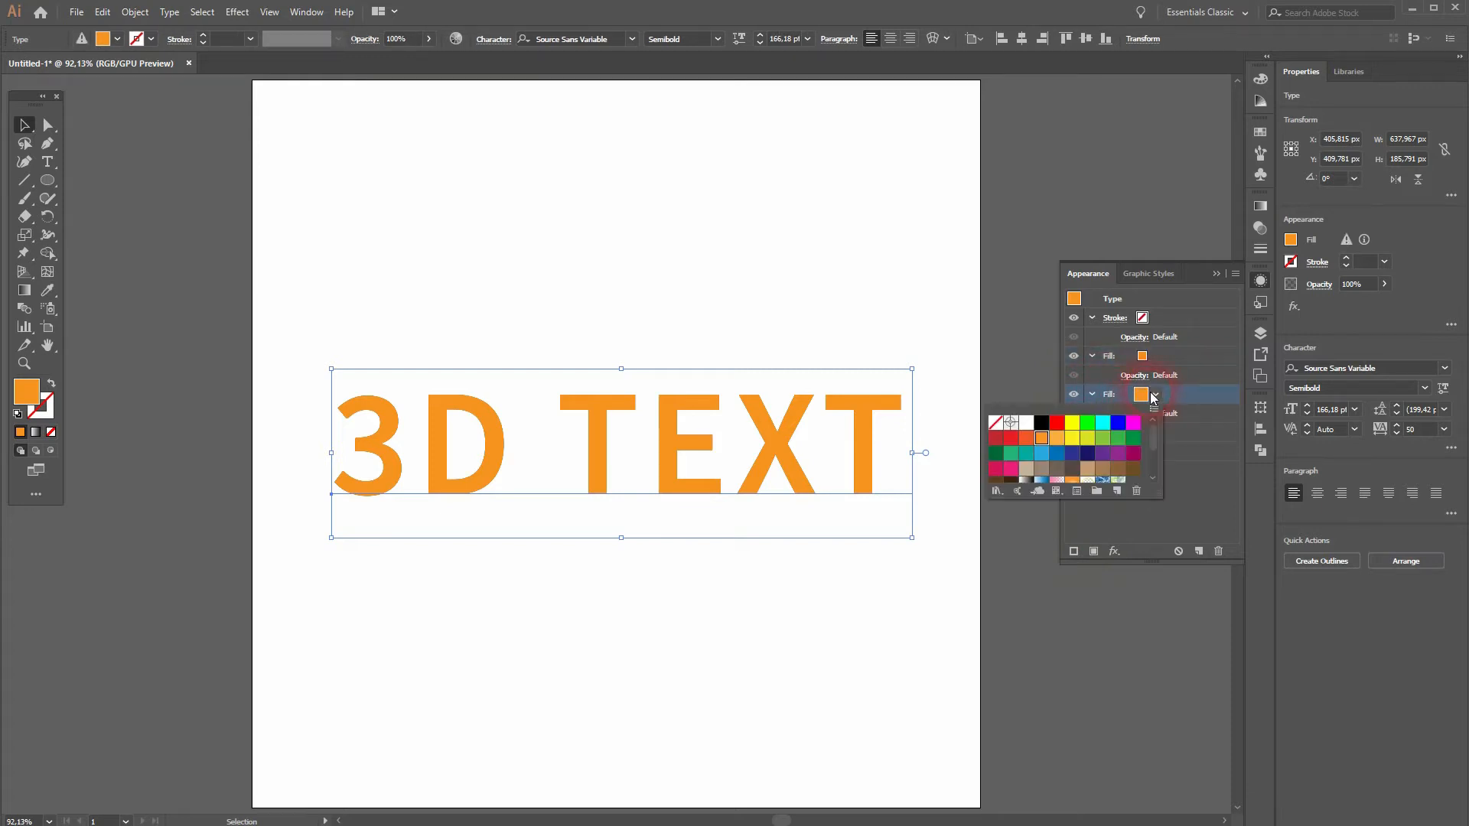
{"action": "left_click", "coordinate": [1041, 422]}
{"action": "left_click", "coordinate": [1204, 503]}
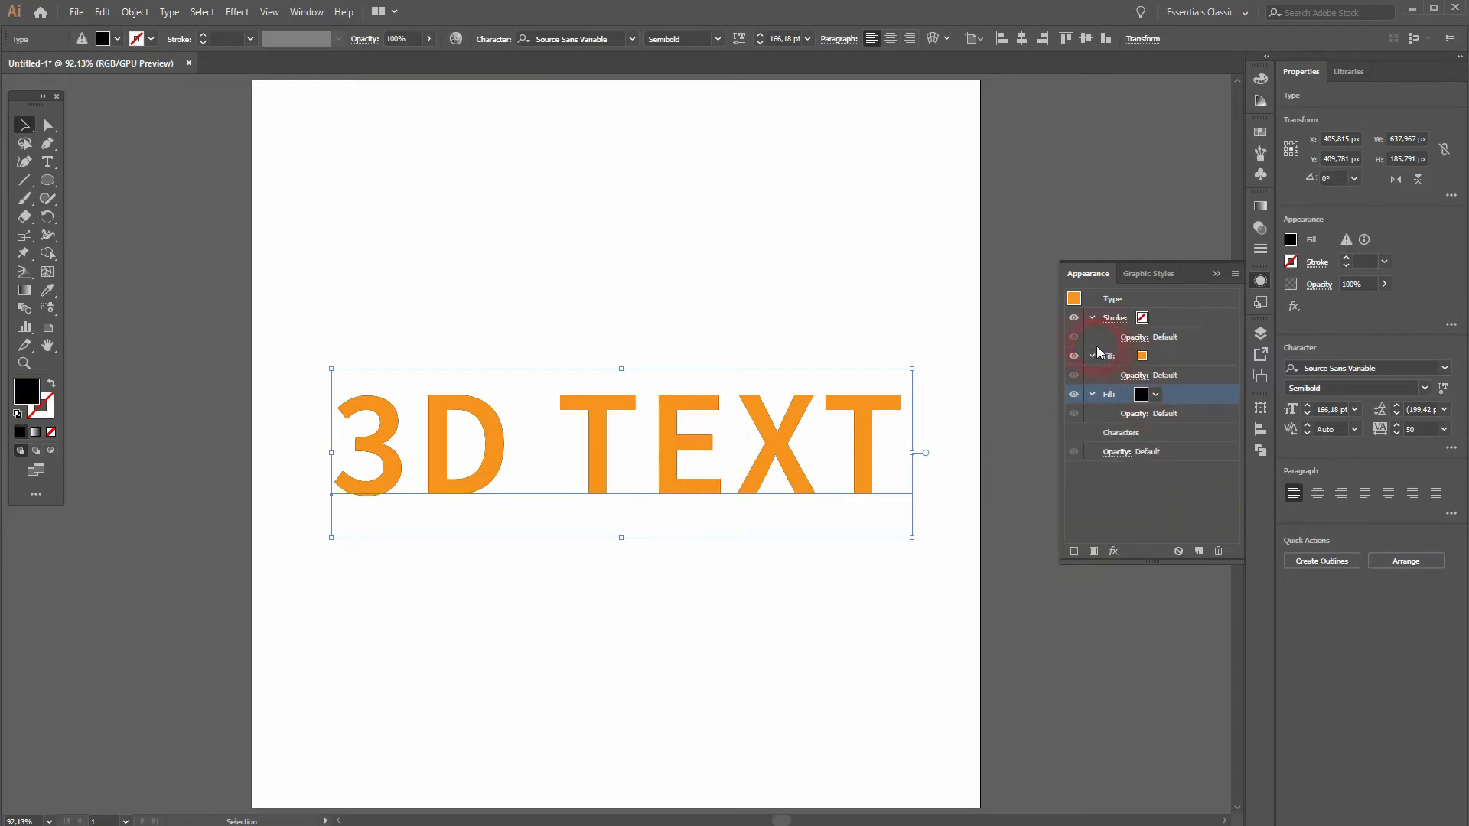
Step: Hide the orange fill to check the black fill beneath it, and show it again
{"action": "left_click", "coordinate": [1074, 359]}
{"action": "left_click", "coordinate": [1074, 356]}
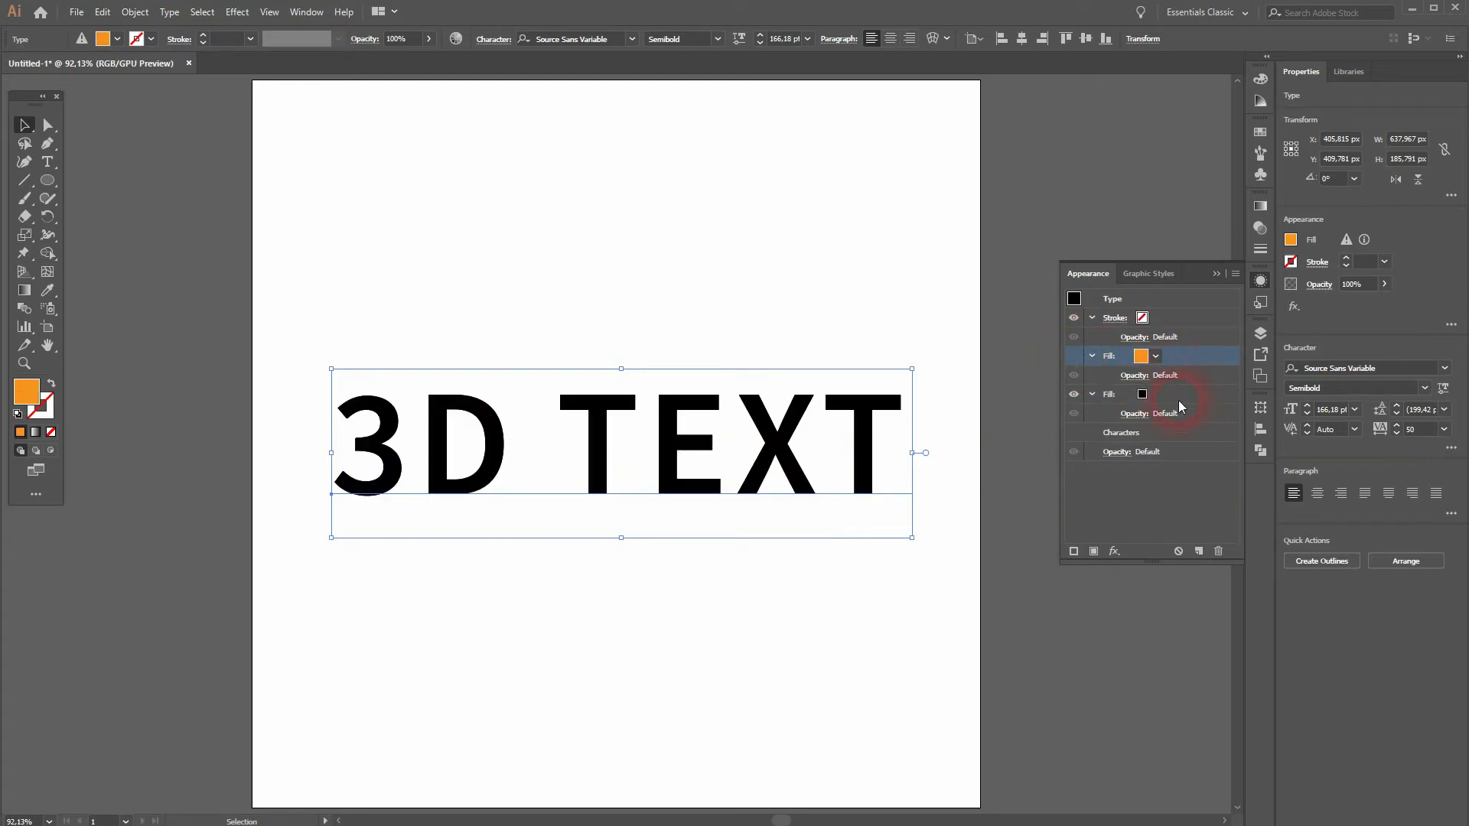
{"action": "left_click", "coordinate": [1074, 355]}
Step: Add a Transform effect to the black fill with preview on and horizontal and vertical moves of 5 px
{"action": "left_click", "coordinate": [1113, 400]}
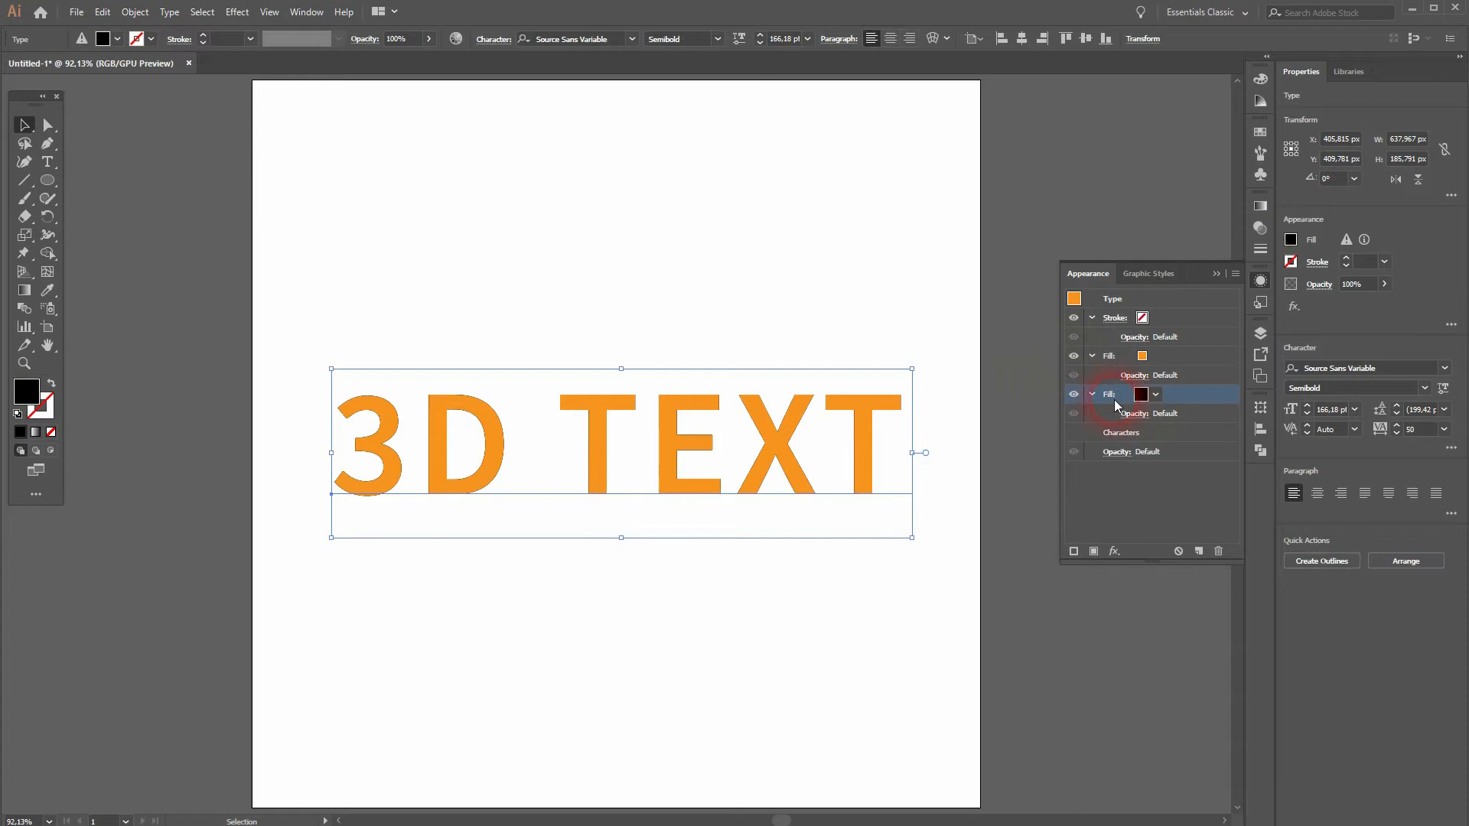
{"action": "left_click", "coordinate": [1115, 552]}
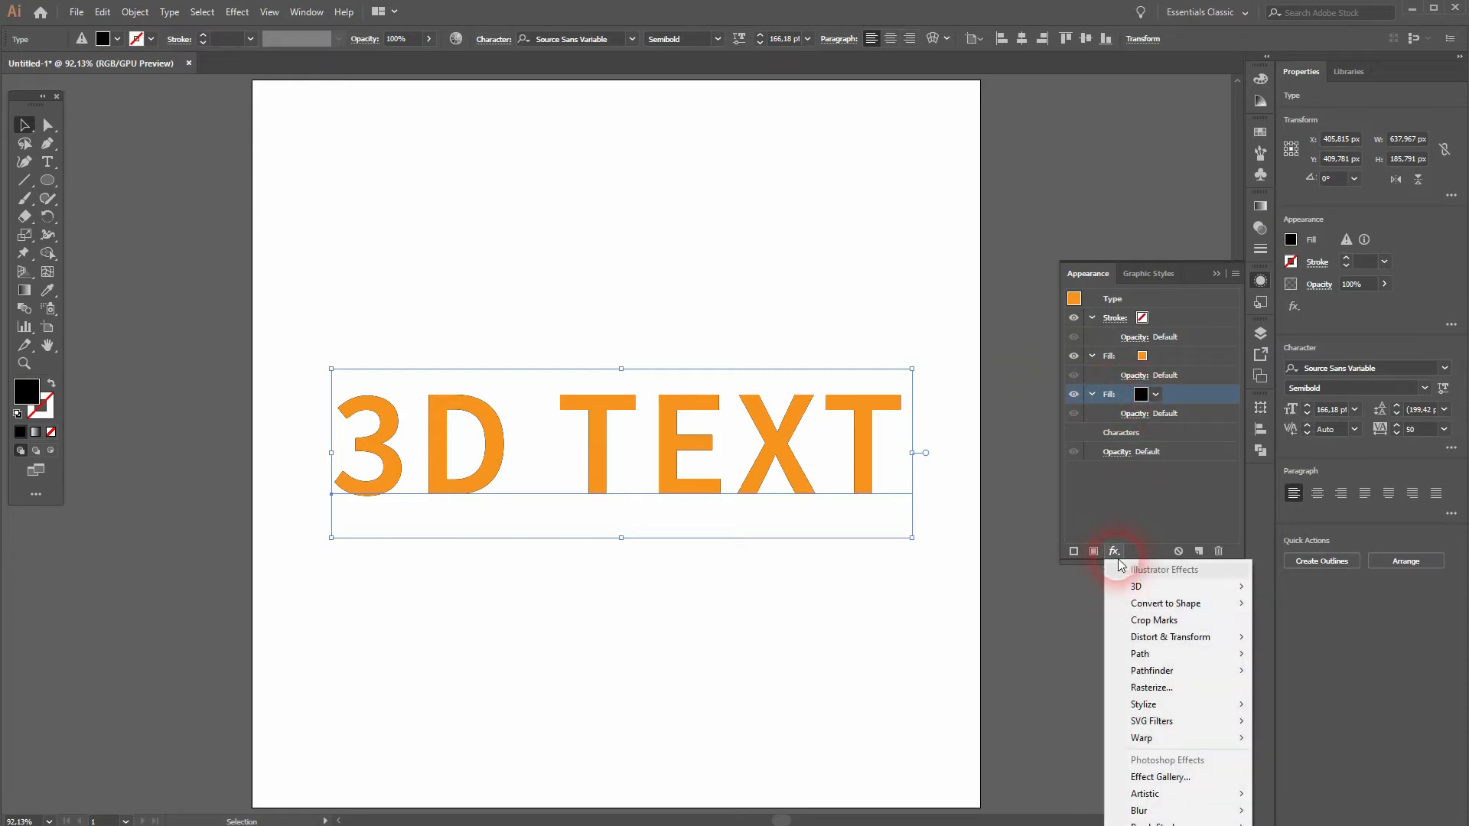
{"action": "mouse_move", "coordinate": [1190, 637]}
{"action": "left_click", "coordinate": [1300, 688]}
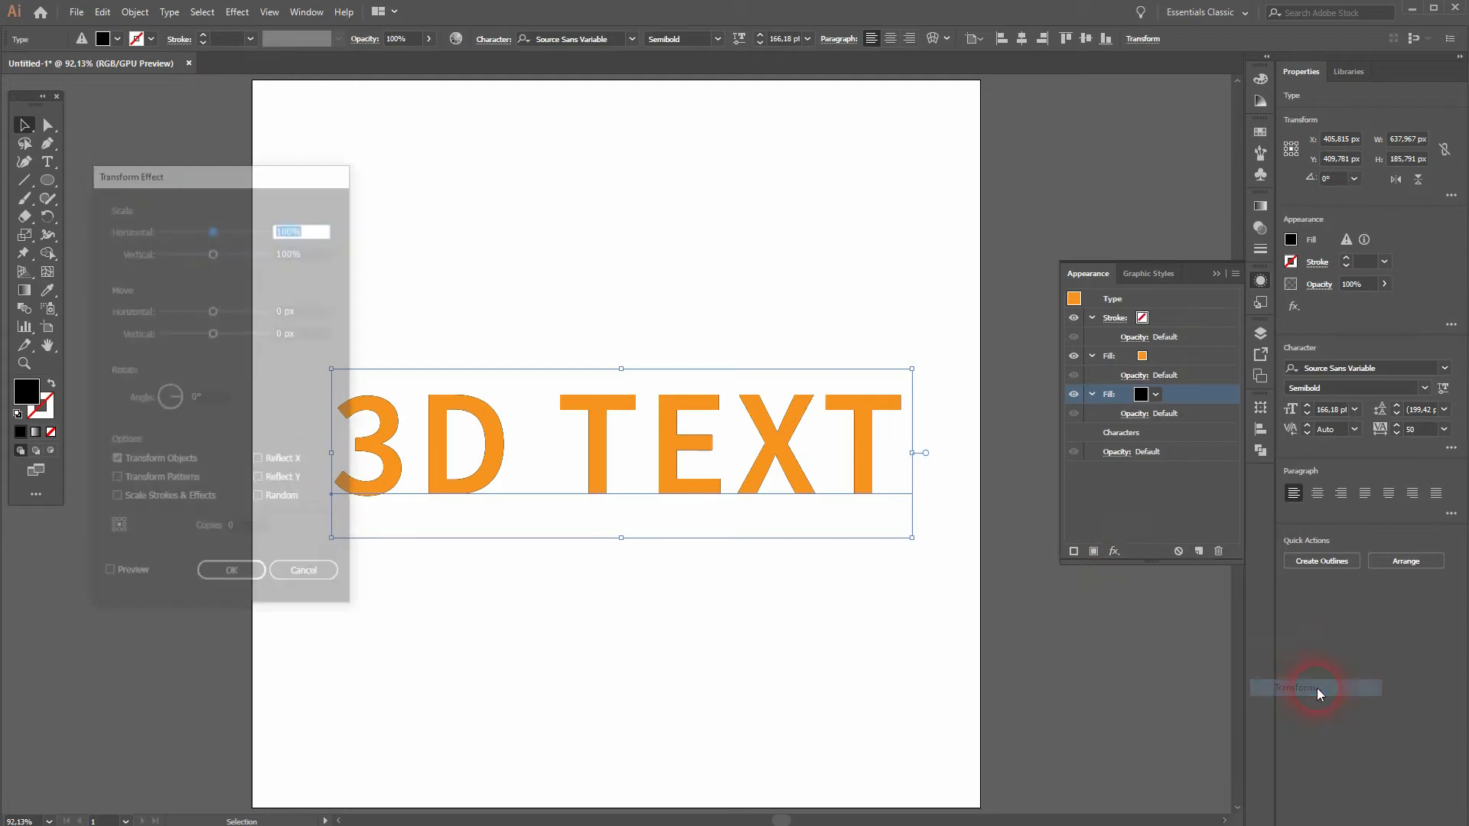
{"action": "left_click_drag", "start_coordinate": [220, 183], "coordinate": [188, 192]}
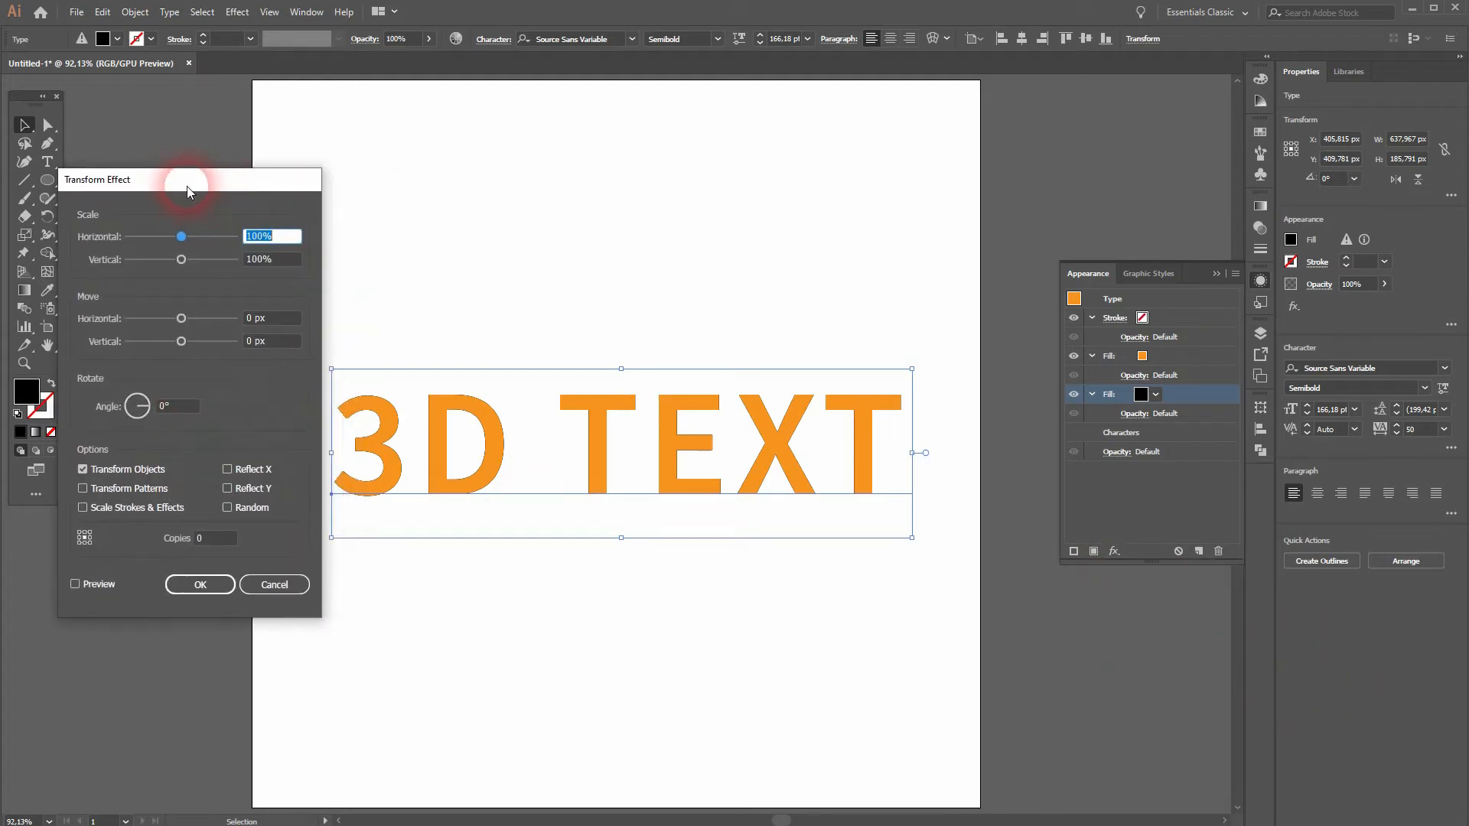
{"action": "left_click", "coordinate": [89, 583]}
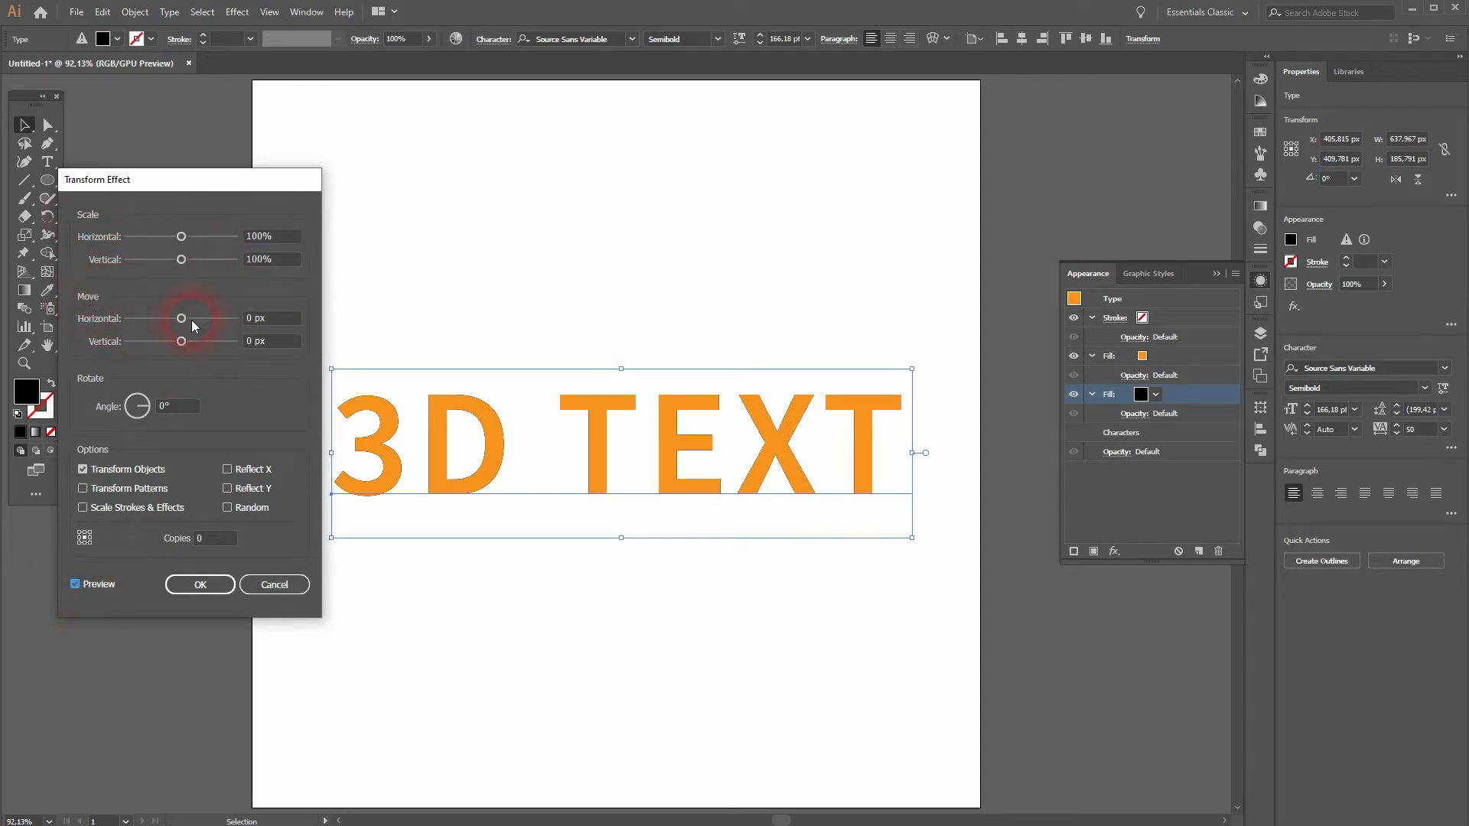
{"action": "left_click", "coordinate": [258, 326]}
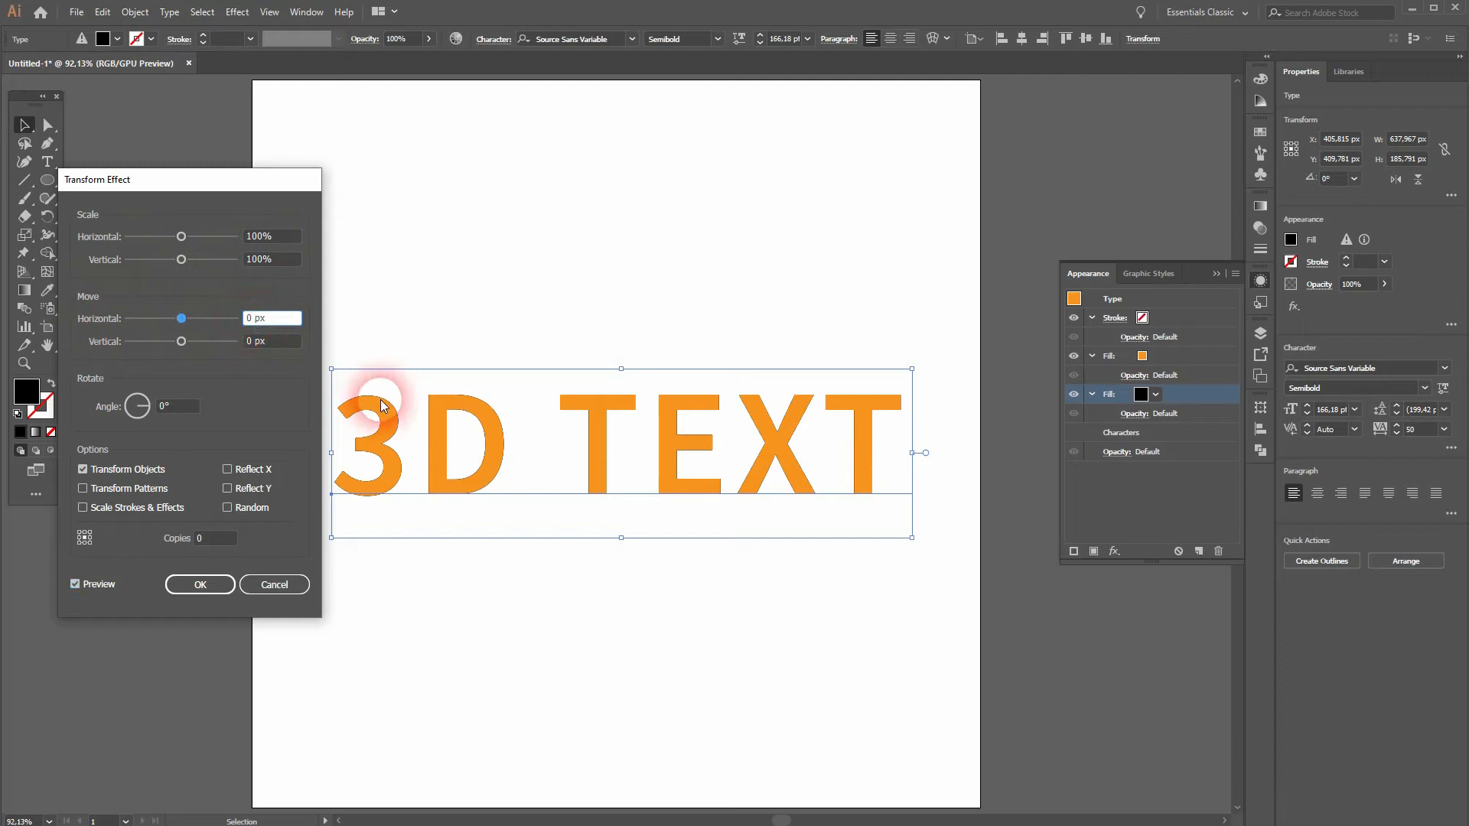
{"action": "type", "text": ",5"}
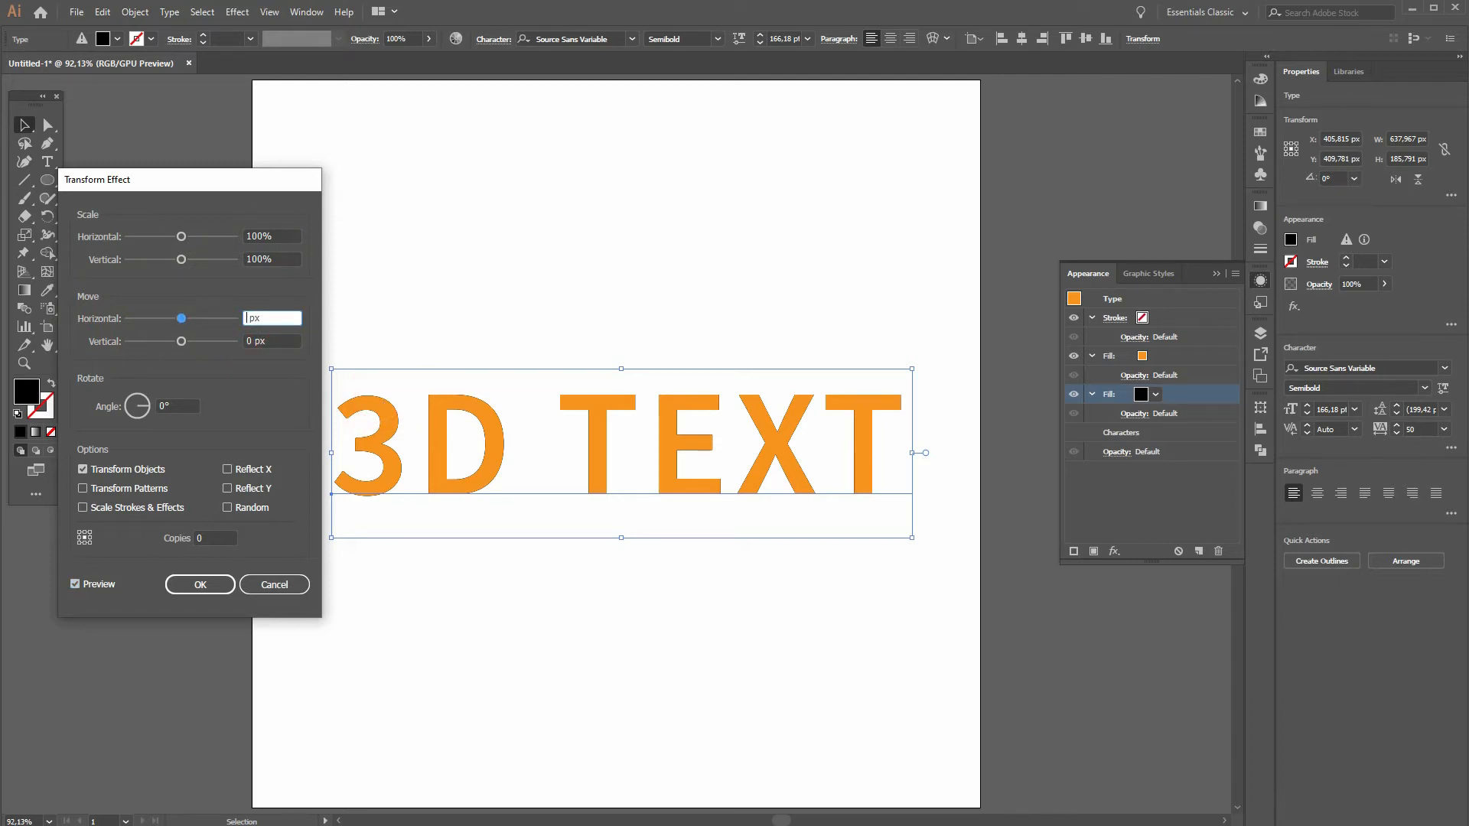
{"action": "left_click", "coordinate": [318, 374]}
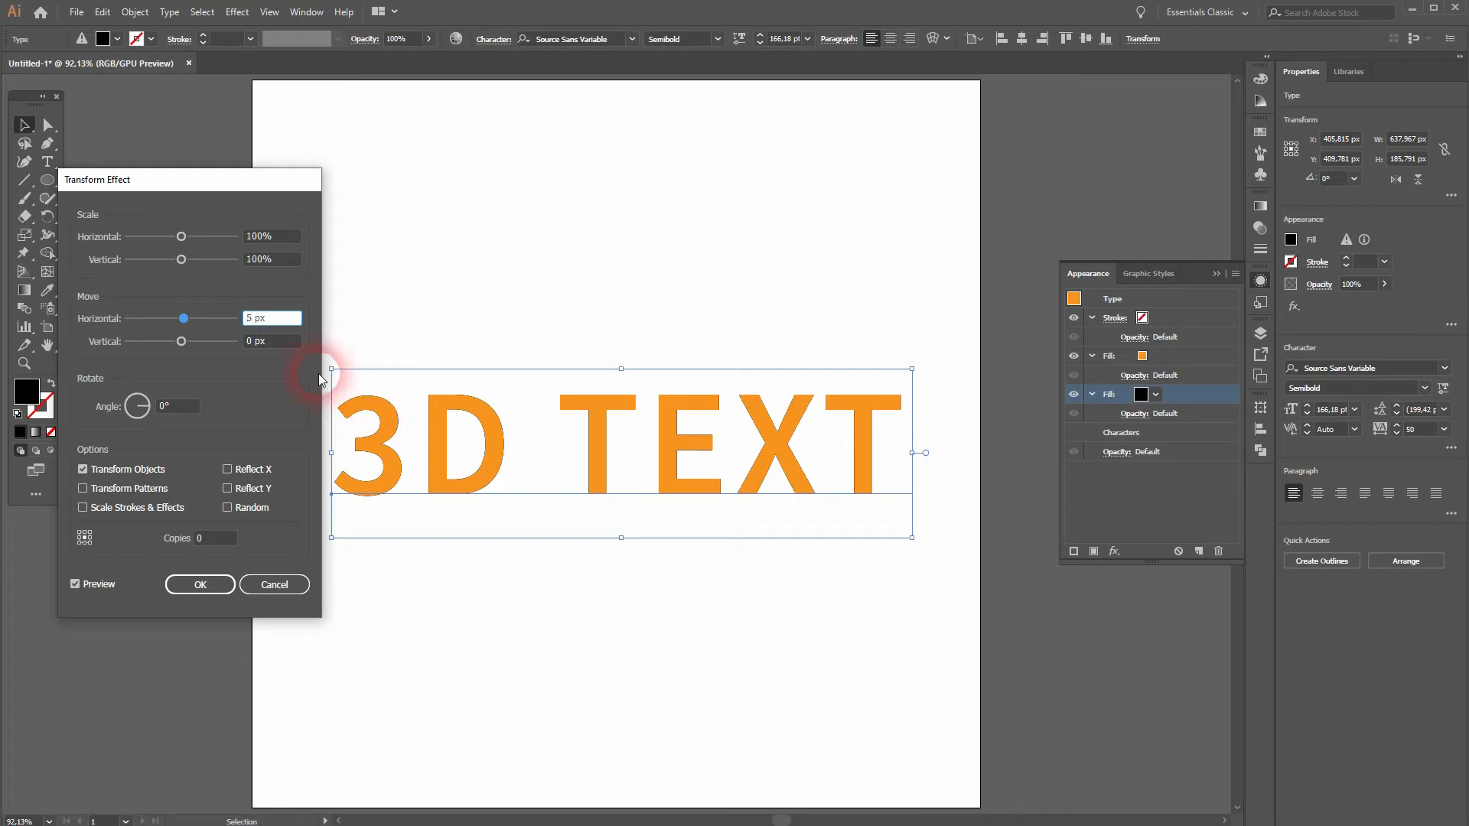
{"action": "left_click", "coordinate": [258, 346]}
{"action": "type", "text": "5"}
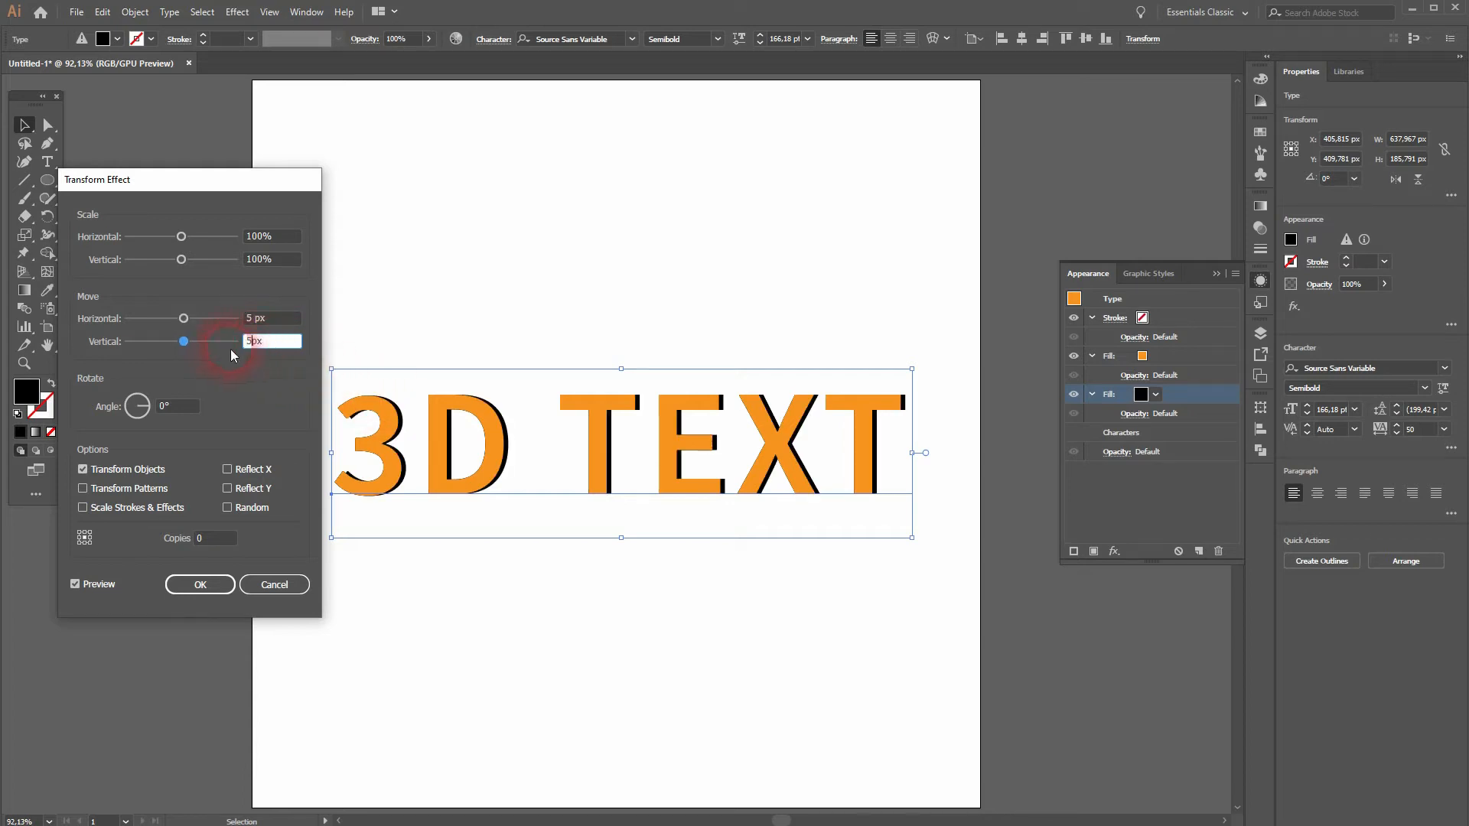
Step: Set the Transform effect to 7 copies and apply it to the black fill
{"action": "left_click", "coordinate": [215, 538]}
{"action": "key", "text": "Up"}
{"action": "key", "text": "Up"}
{"action": "key", "text": "Up"}
{"action": "key", "text": "Up"}
{"action": "key", "text": "Up"}
{"action": "key", "text": "Up"}
{"action": "key", "text": "Up"}
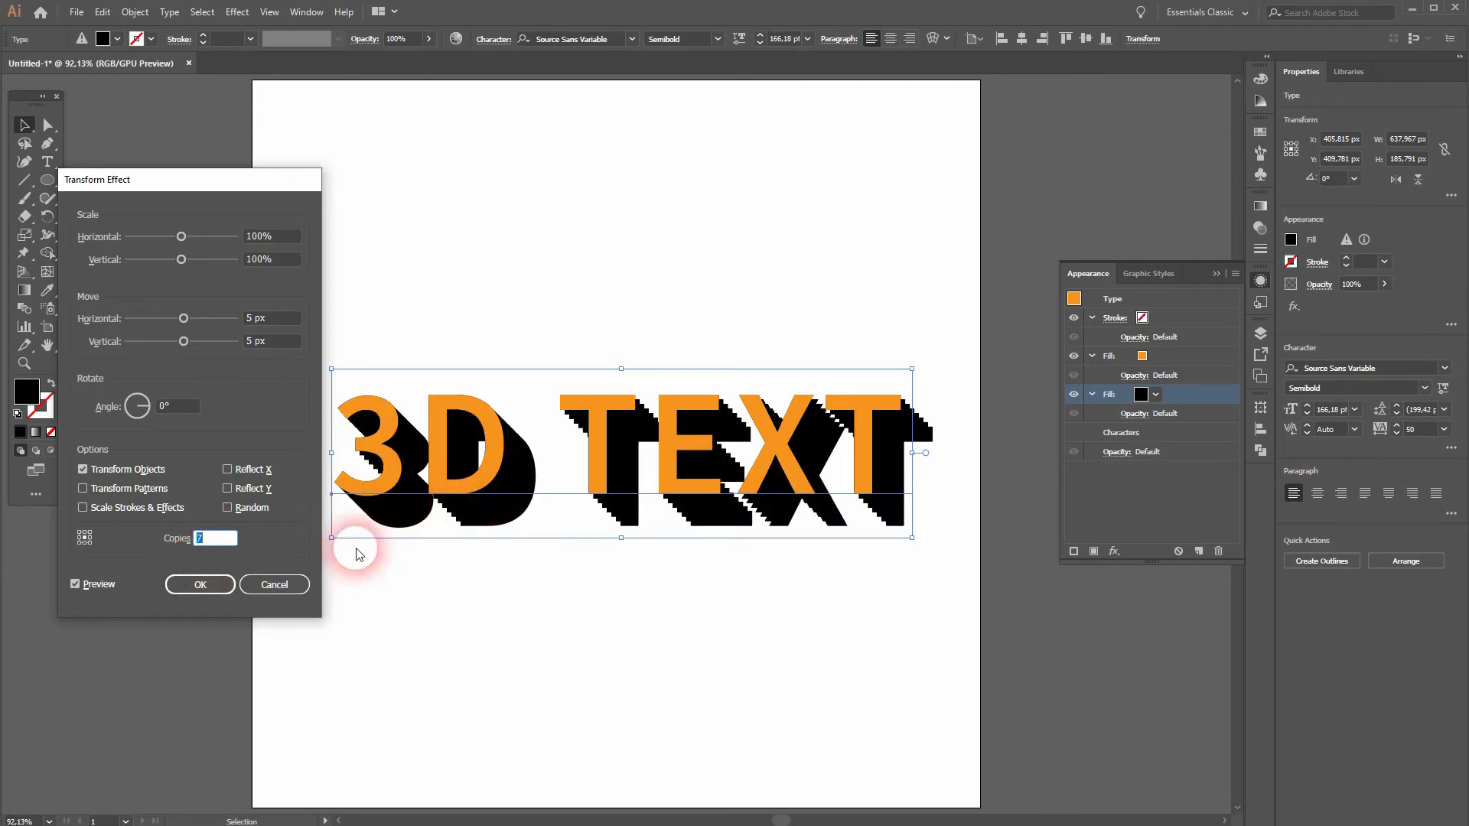
{"action": "left_click", "coordinate": [199, 584]}
Step: Inspect the stepped shadow edges and change the black fill's Transform effect to move 0,25 px horizontally and vertically
{"action": "key", "text": "ctrl+1"}
{"action": "scroll", "coordinate": [454, 502], "scroll_direction": "up", "scroll_amount": 4}
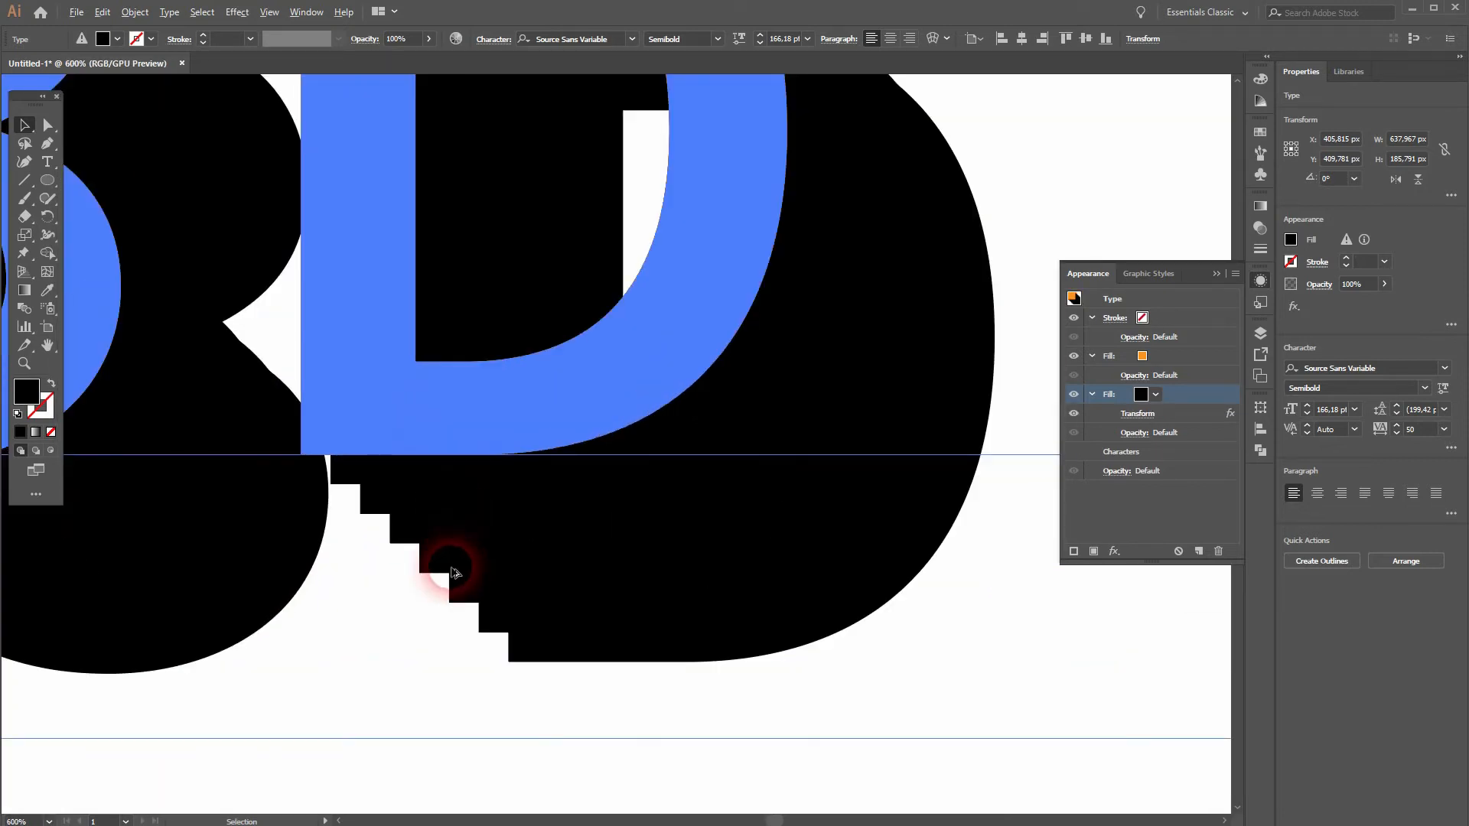
{"action": "scroll", "coordinate": [685, 418], "scroll_direction": "down", "scroll_amount": 2}
{"action": "left_click_drag", "start_coordinate": [947, 205], "coordinate": [773, 295]}
{"action": "left_click", "coordinate": [1197, 436]}
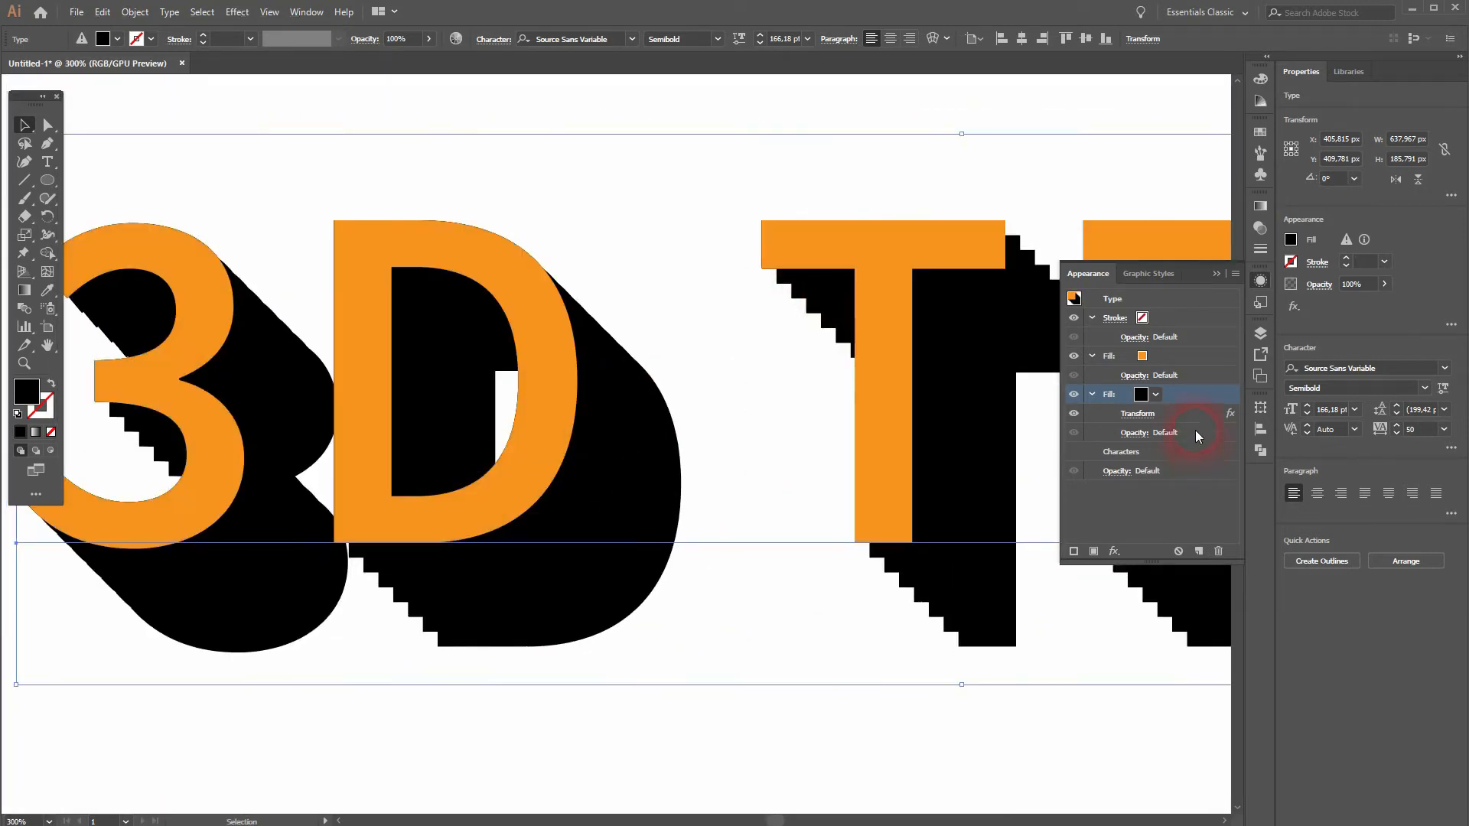
{"action": "left_click", "coordinate": [1139, 414]}
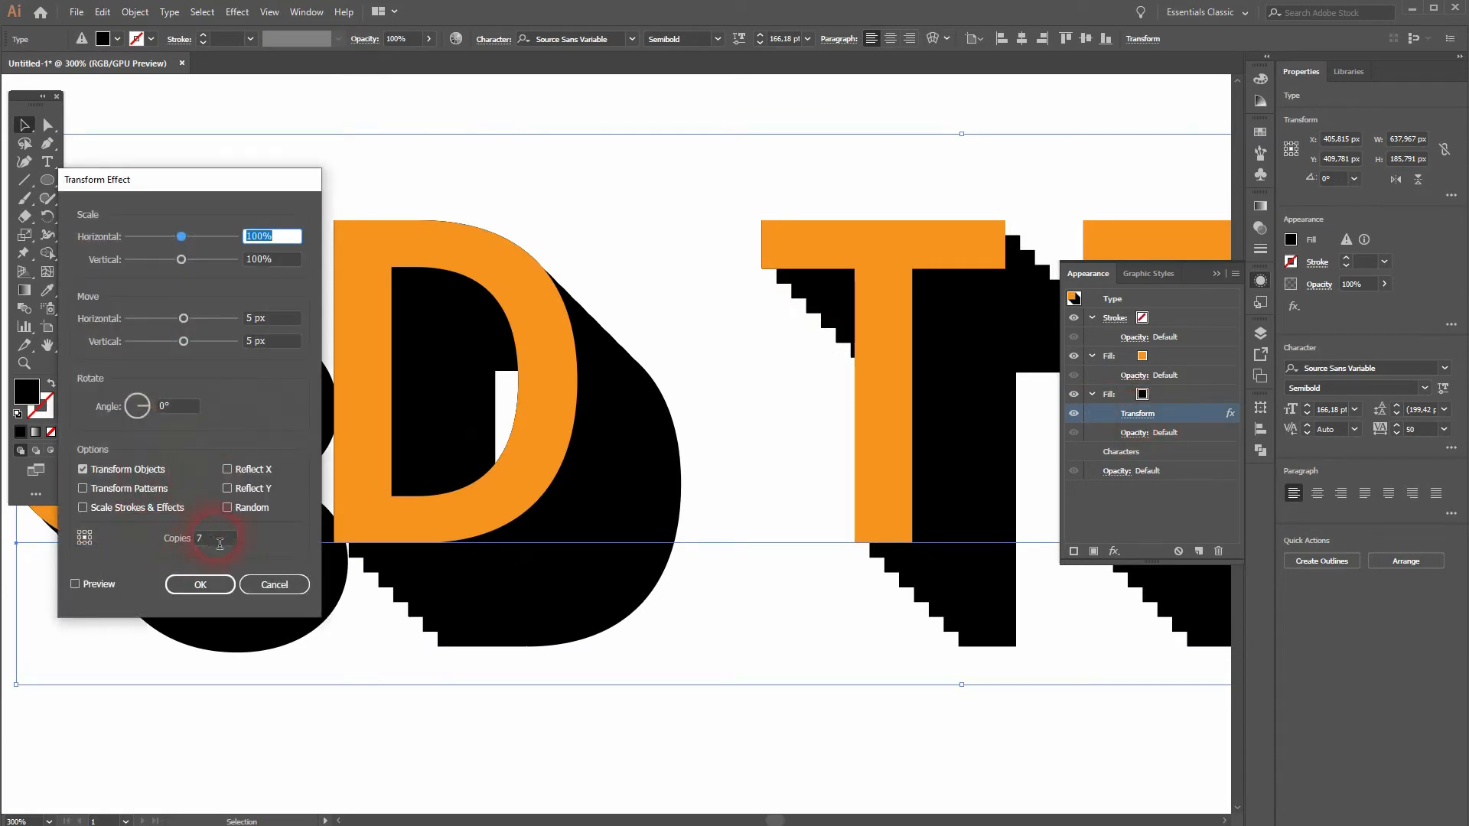
{"action": "double_click", "coordinate": [258, 325]}
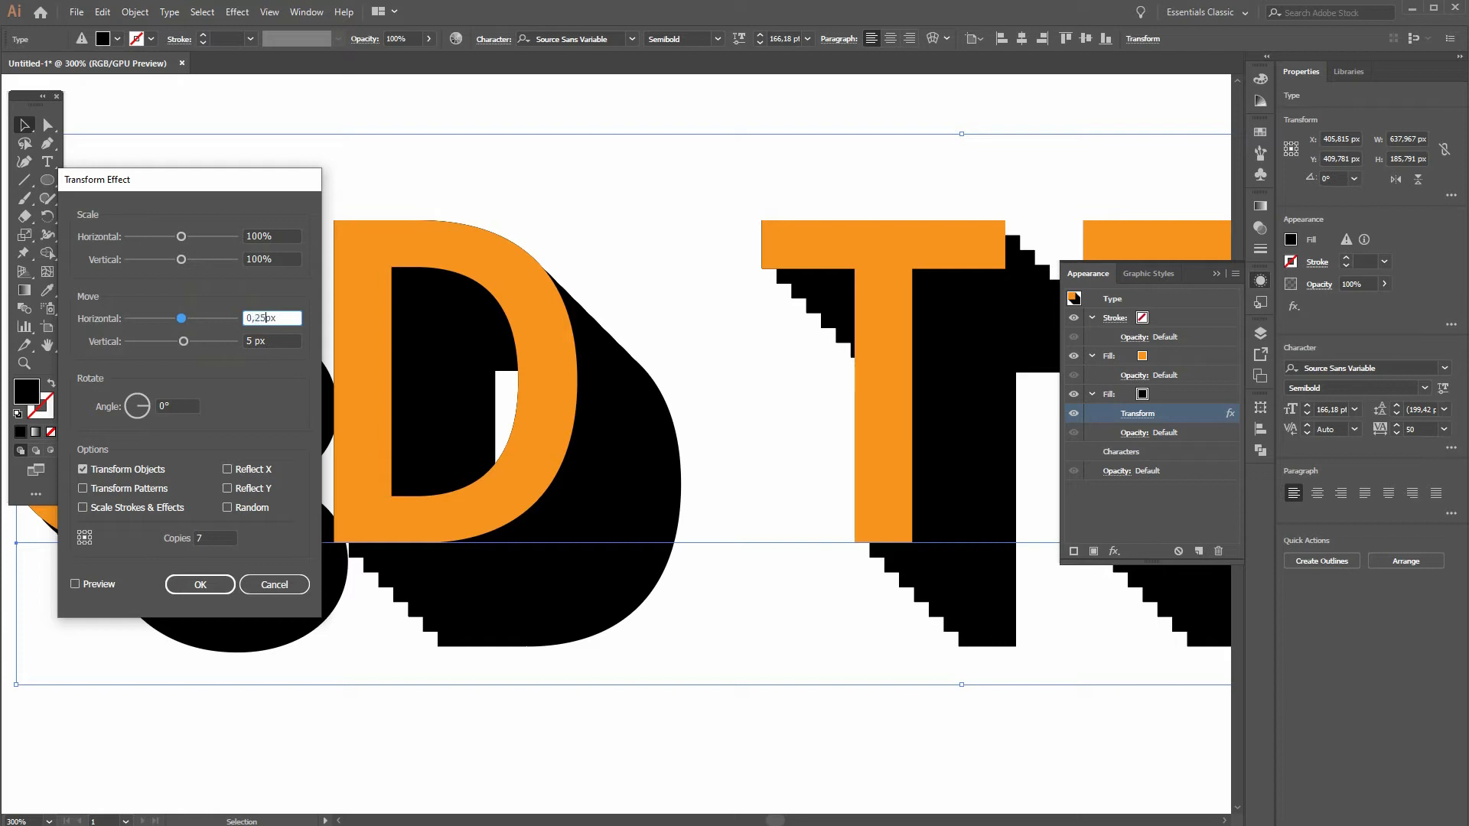
{"action": "double_click", "coordinate": [254, 341]}
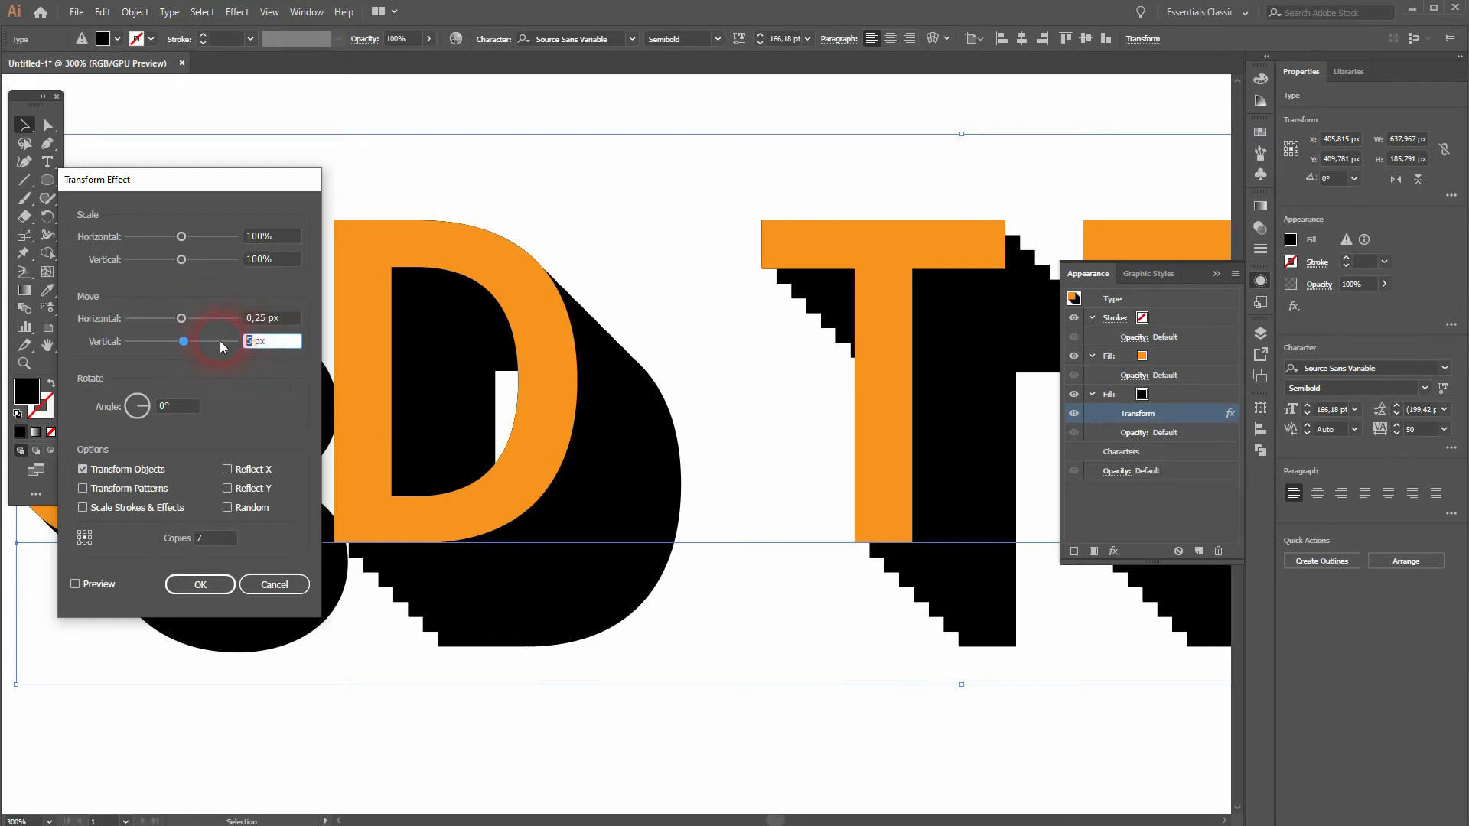
{"action": "type", "text": "0,25"}
Step: Preview the Transform effect, raise its copies to 93 and apply it
{"action": "left_click", "coordinate": [75, 584]}
{"action": "key", "text": "Up"}
{"action": "key", "text": "Up"}
{"action": "key", "text": "Up"}
{"action": "key", "text": "Up"}
{"action": "key", "text": "Up"}
{"action": "key", "text": "Up"}
{"action": "key", "text": "Up"}
{"action": "key", "text": "Up"}
{"action": "key", "text": "Up"}
{"action": "key", "text": "Up"}
{"action": "key", "text": "Up"}
{"action": "key", "text": "Up"}
{"action": "key", "text": "Up"}
{"action": "key", "text": "Up"}
{"action": "key", "text": "Up"}
{"action": "key", "text": "Up"}
{"action": "key", "text": "Up"}
{"action": "key", "text": "Up"}
{"action": "key", "text": "Up"}
{"action": "key", "text": "Up"}
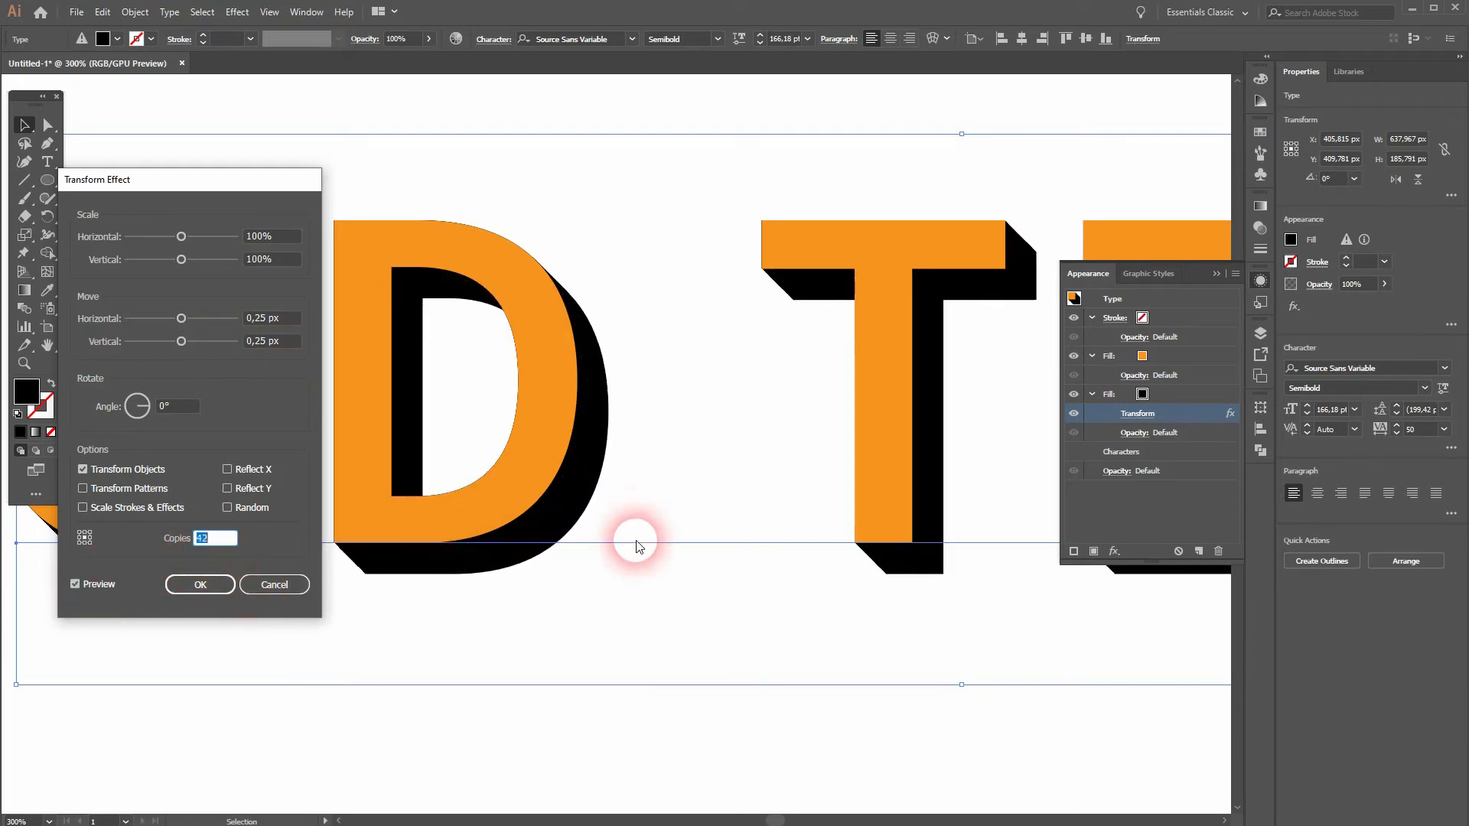
{"action": "key", "text": "Up"}
{"action": "key", "text": "Up"}
{"action": "key", "text": "Up"}
{"action": "key", "text": "Up"}
{"action": "key", "text": "Up"}
{"action": "key", "text": "Up"}
{"action": "key", "text": "Up"}
{"action": "key", "text": "Up"}
{"action": "key", "text": "Up"}
{"action": "key", "text": "Up"}
{"action": "key", "text": "Up"}
{"action": "key", "text": "Up"}
{"action": "key", "text": "Up"}
{"action": "key", "text": "Up"}
{"action": "key", "text": "Up"}
{"action": "key", "text": "Up"}
{"action": "key", "text": "Up"}
{"action": "key", "text": "Up"}
{"action": "key", "text": "Up"}
{"action": "key", "text": "Up"}
{"action": "key", "text": "Up"}
{"action": "key", "text": "Up"}
{"action": "key", "text": "Up"}
{"action": "key", "text": "Up"}
{"action": "key", "text": "Up"}
{"action": "key", "text": "Up"}
{"action": "key", "text": "Up"}
{"action": "key", "text": "Up"}
{"action": "key", "text": "Up"}
{"action": "key", "text": "Up"}
{"action": "key", "text": "Up"}
{"action": "key", "text": "Up"}
{"action": "key", "text": "Up"}
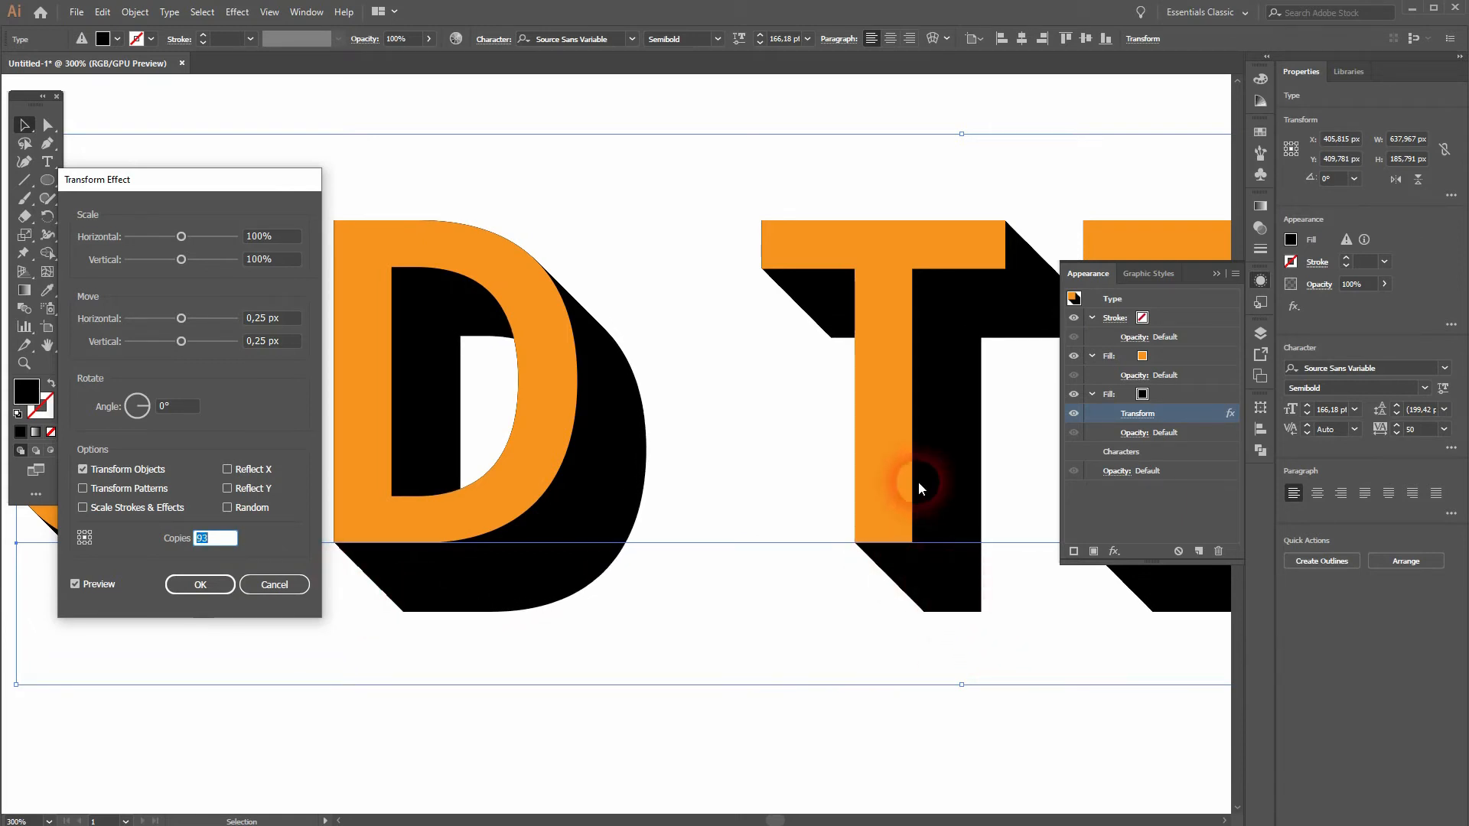
{"action": "left_click", "coordinate": [199, 584]}
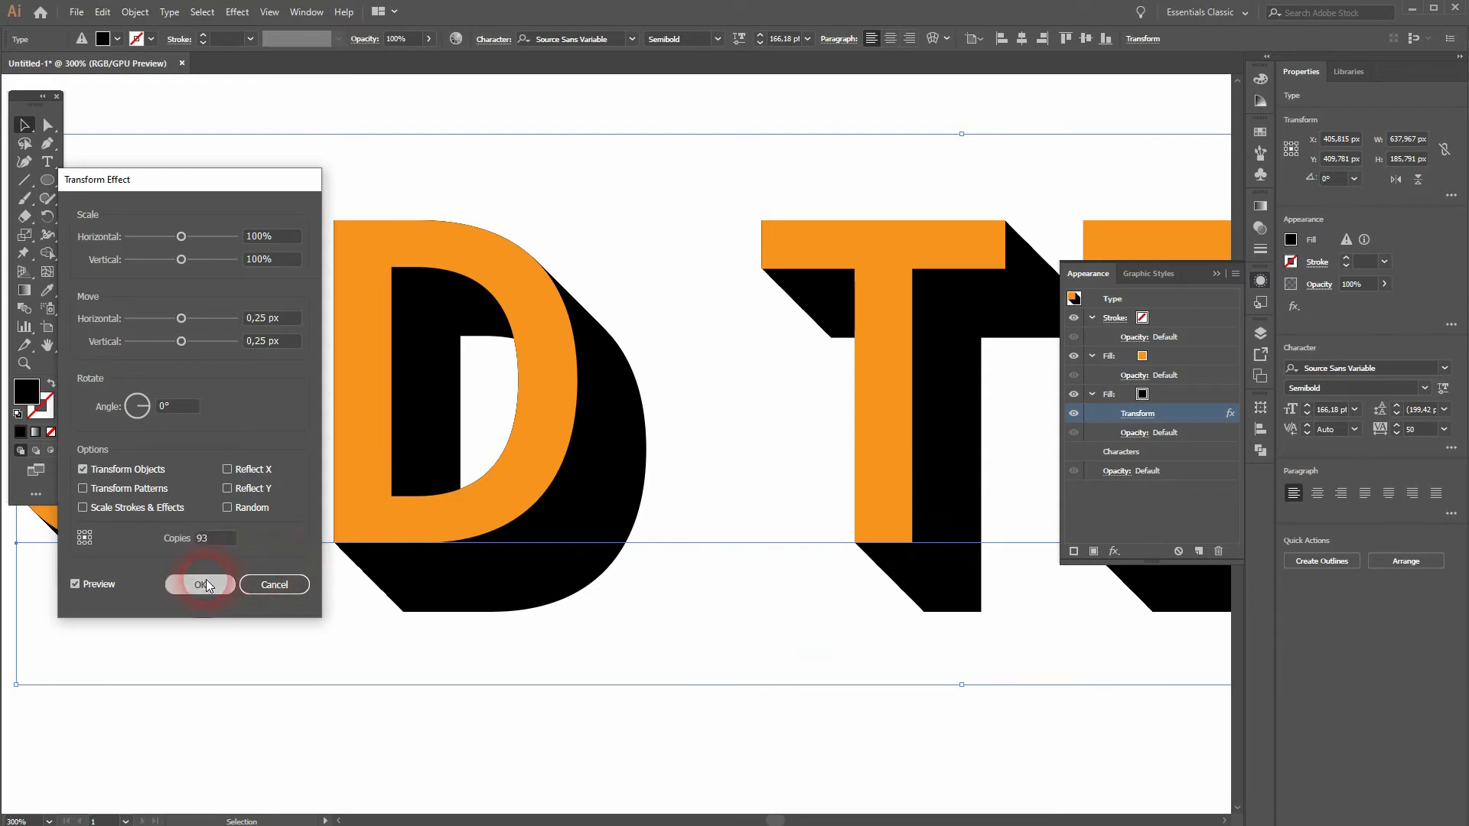
Step: Preview different tracking values on the whole 3D text and keep 50
{"action": "key", "text": "ctrl+minus"}
{"action": "key", "text": "ctrl+minus"}
{"action": "left_click_drag", "start_coordinate": [777, 416], "coordinate": [623, 542]}
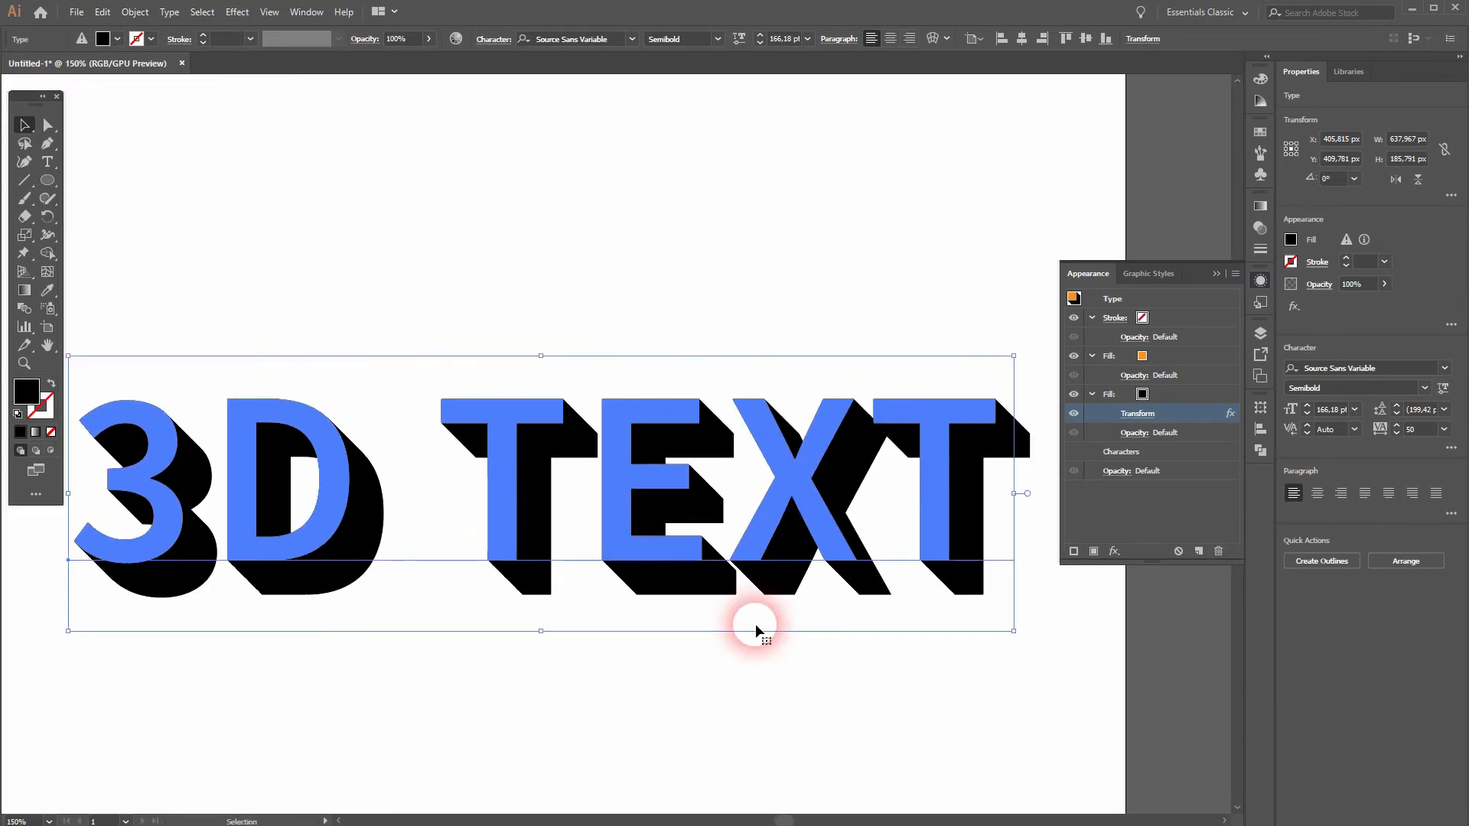
{"action": "left_click", "coordinate": [1446, 433]}
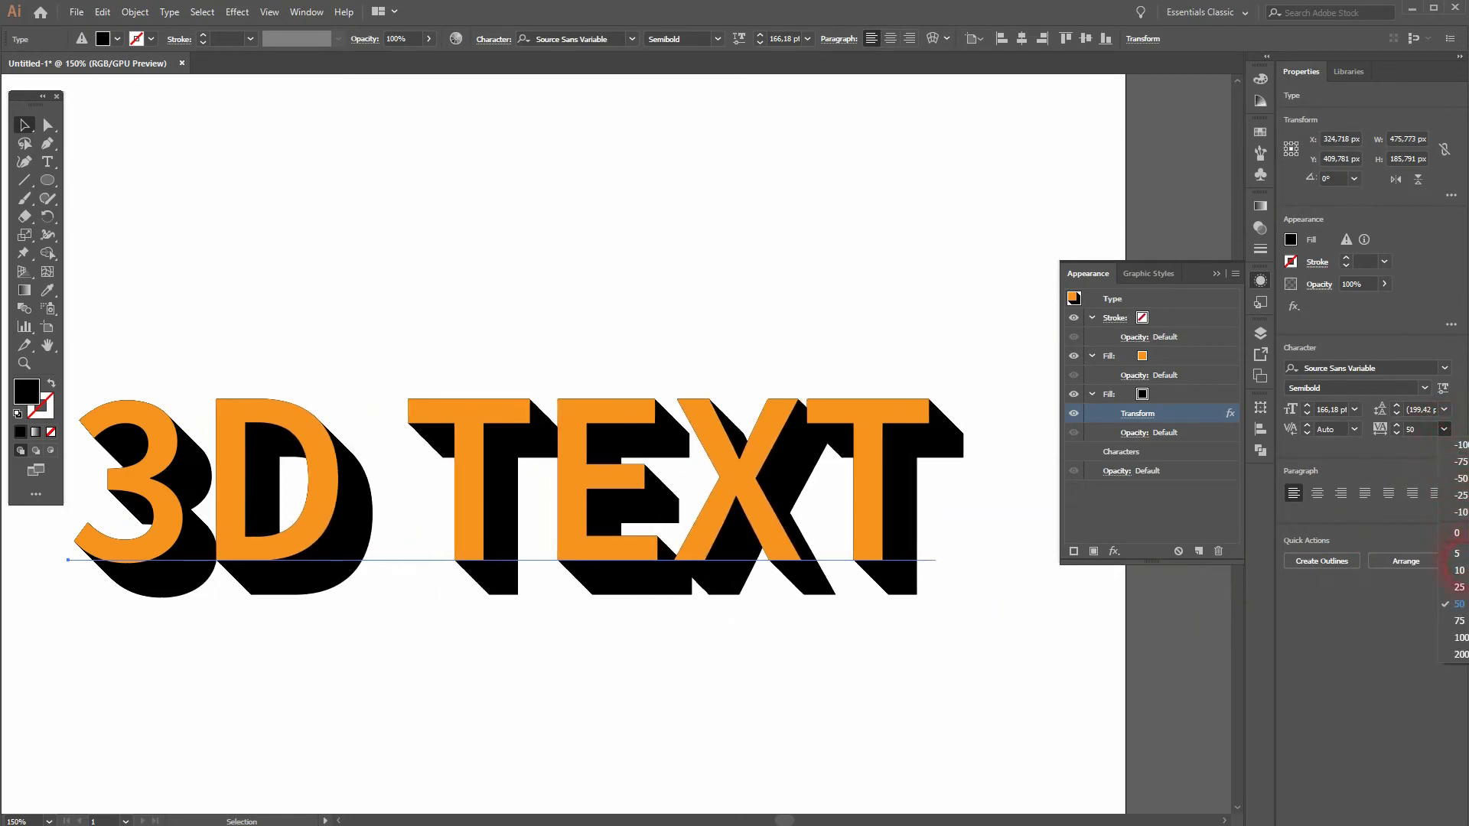
{"action": "left_click", "coordinate": [1461, 607]}
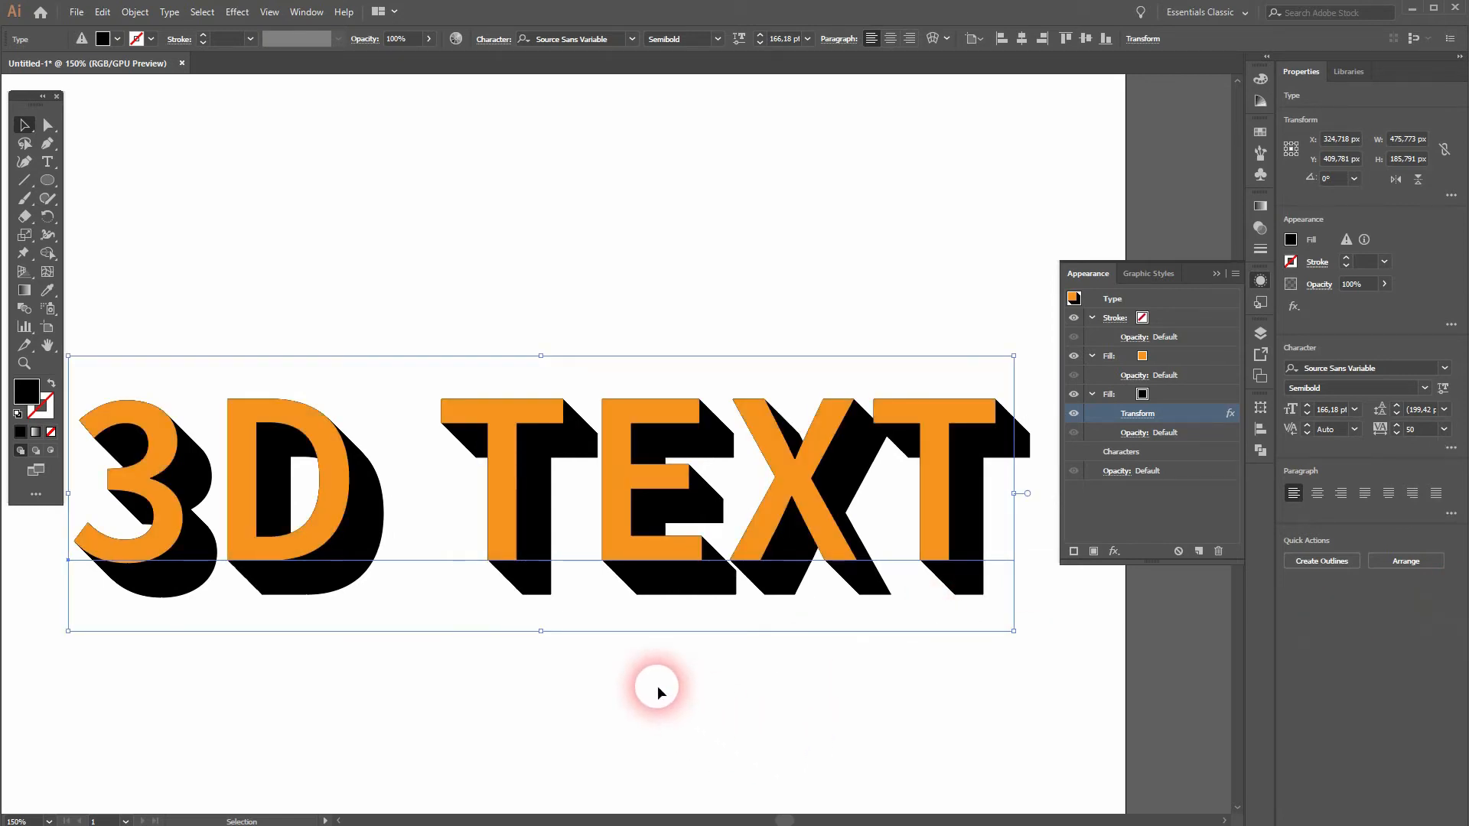
Step: Append the word EFFECT to the 3D TEXT line, finish text editing and fit the artboard in view
{"action": "left_click", "coordinate": [47, 161]}
{"action": "triple_click", "coordinate": [358, 462]}
{"action": "mouse_move", "coordinate": [359, 463]}
{"action": "left_mouse_down"}
{"action": "mouse_move", "coordinate": [994, 485]}
{"action": "mouse_move", "coordinate": [1027, 520]}
{"action": "left_mouse_up"}
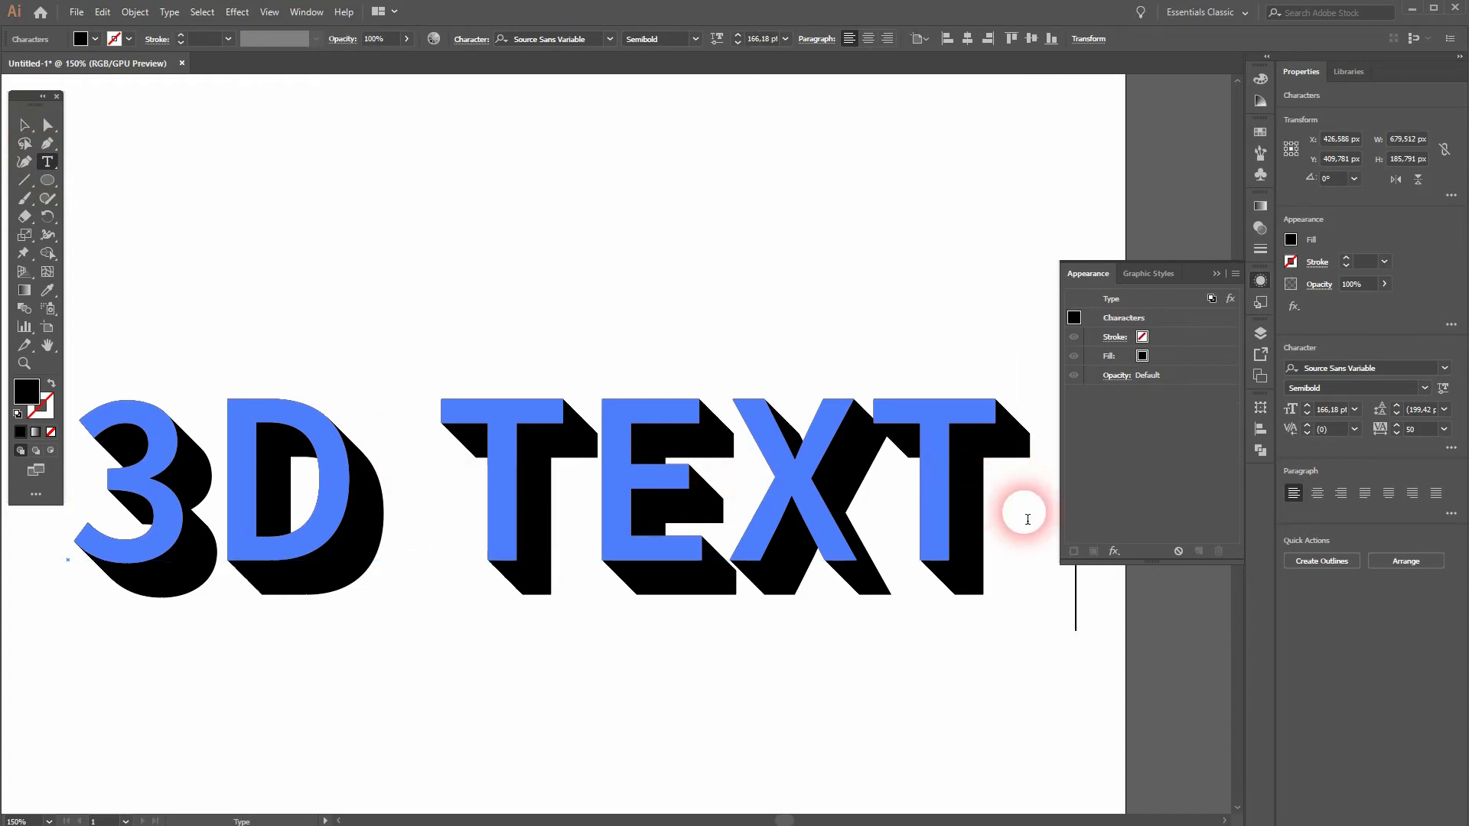
{"action": "type", "text": "EFFECT"}
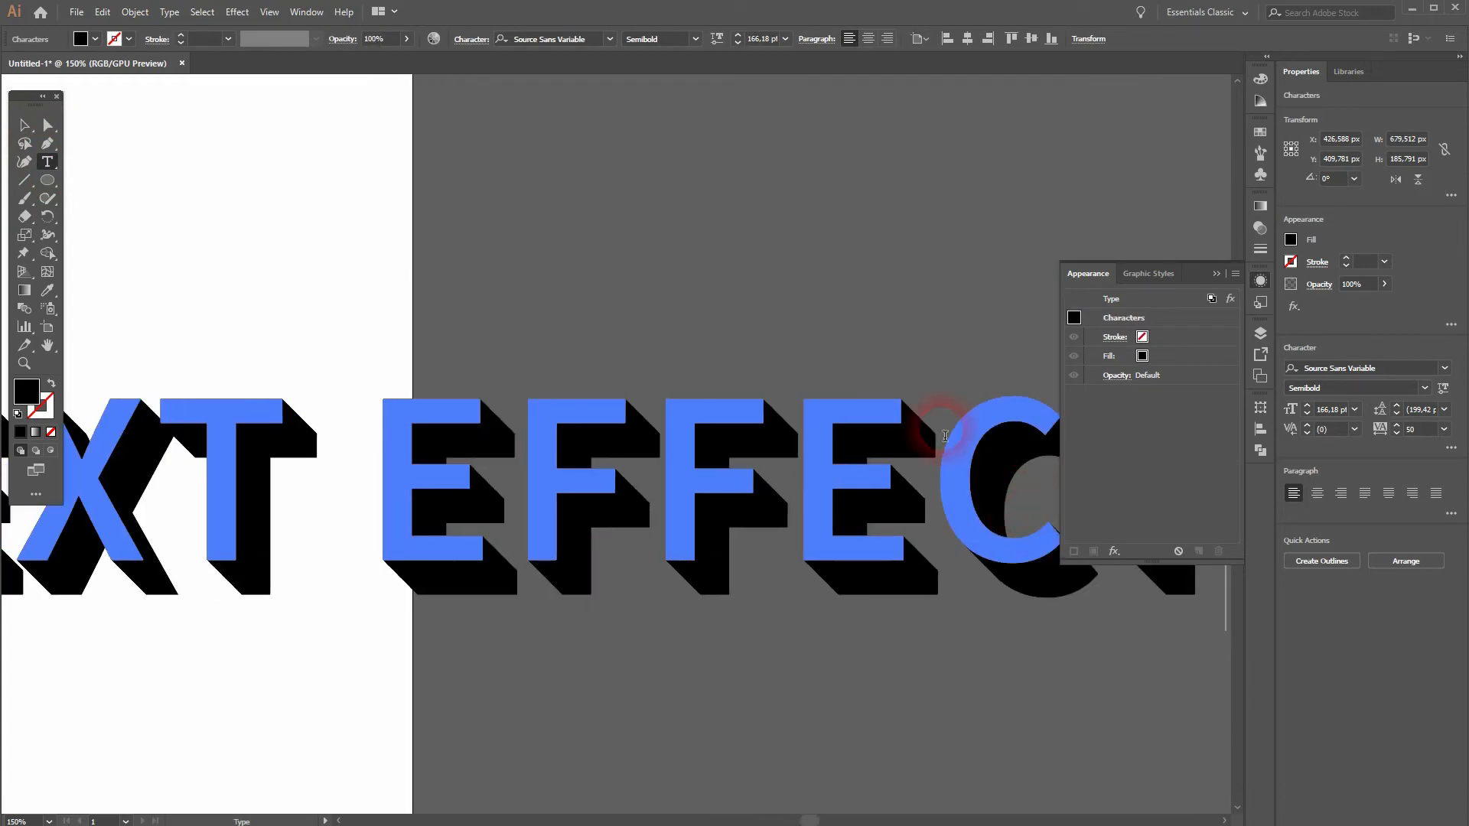
{"action": "left_click", "coordinate": [23, 124]}
{"action": "left_click", "coordinate": [366, 231]}
{"action": "key", "text": "ctrl+0"}
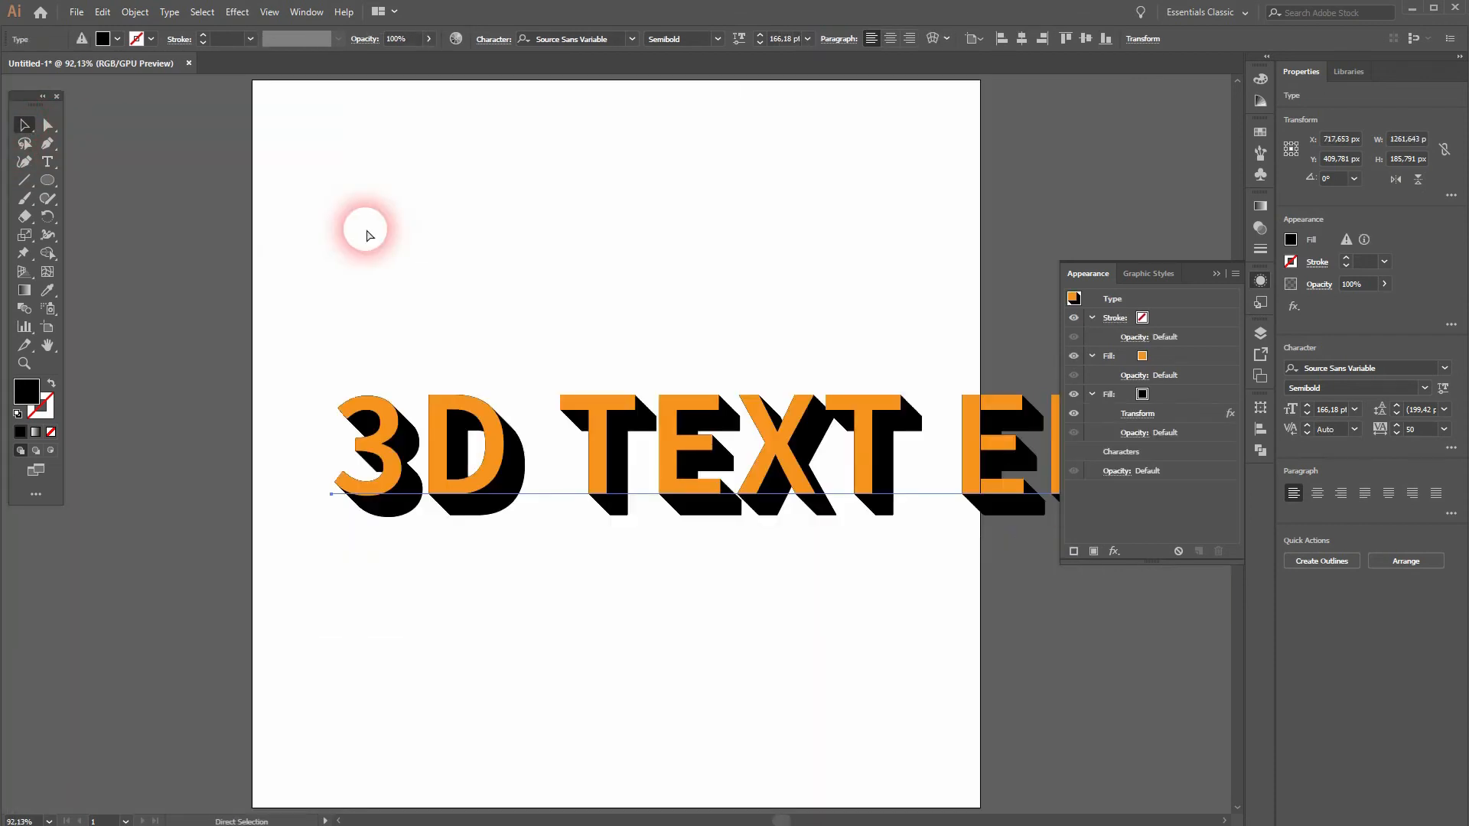
Step: Move the extended 3D TEXT EFFECT line left across the artboard and collapse the Appearance settings to uncover it
{"action": "left_click", "coordinate": [596, 387]}
{"action": "left_click_drag", "start_coordinate": [703, 466], "coordinate": [524, 468]}
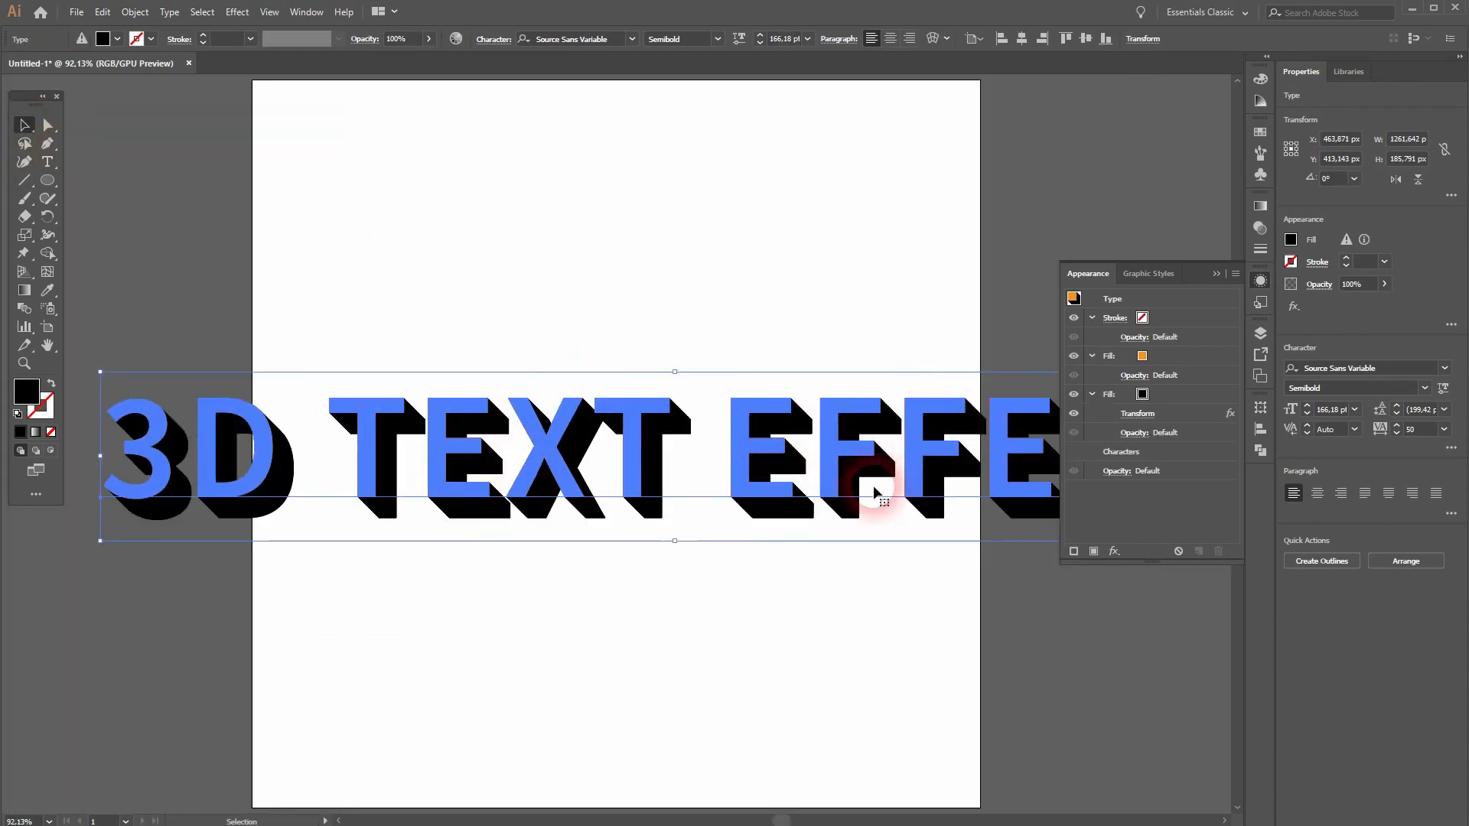
{"action": "left_click", "coordinate": [1216, 273]}
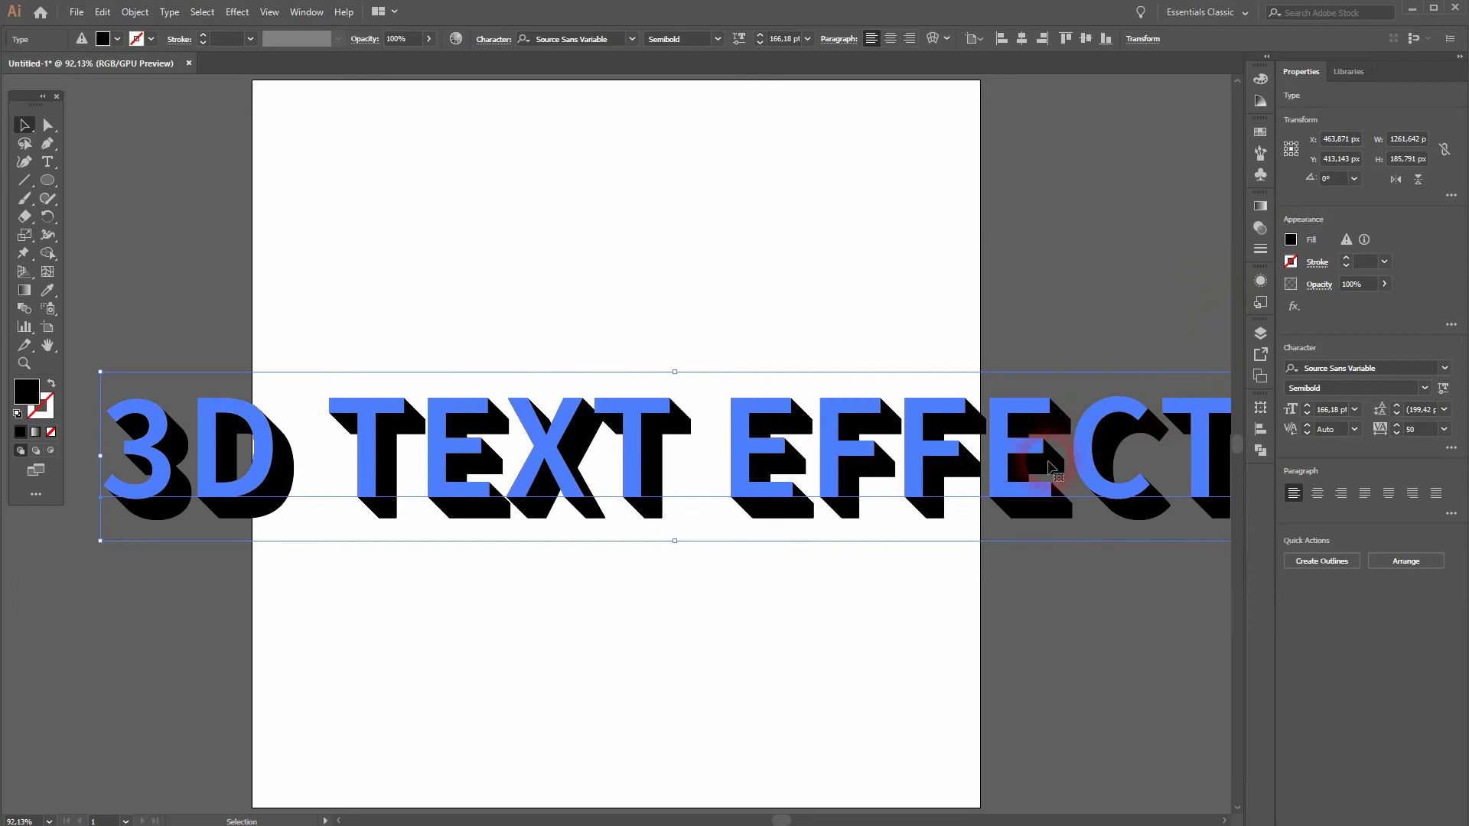
Step: Delete the word EFFECT from the text line and move the remaining 3D TEXT to the middle of the artboard
{"action": "key", "text": "t"}
{"action": "left_click", "coordinate": [727, 459]}
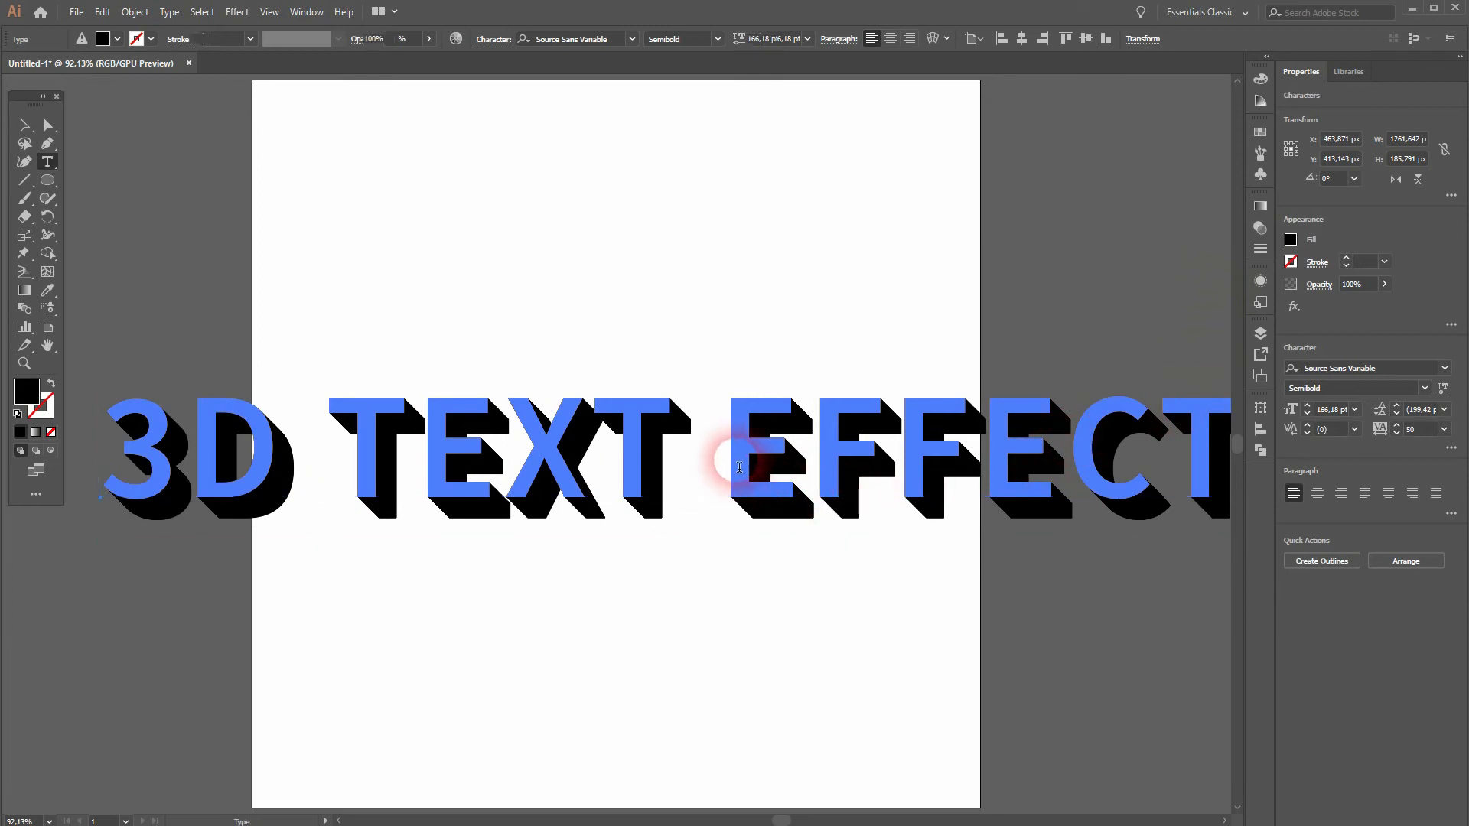
{"action": "key", "text": "Delete"}
{"action": "key", "text": "Delete"}
{"action": "key", "text": "Delete"}
{"action": "key", "text": "Delete"}
{"action": "key", "text": "Delete"}
{"action": "key", "text": "Delete"}
{"action": "key", "text": "BackSpace"}
{"action": "left_click", "coordinate": [23, 125]}
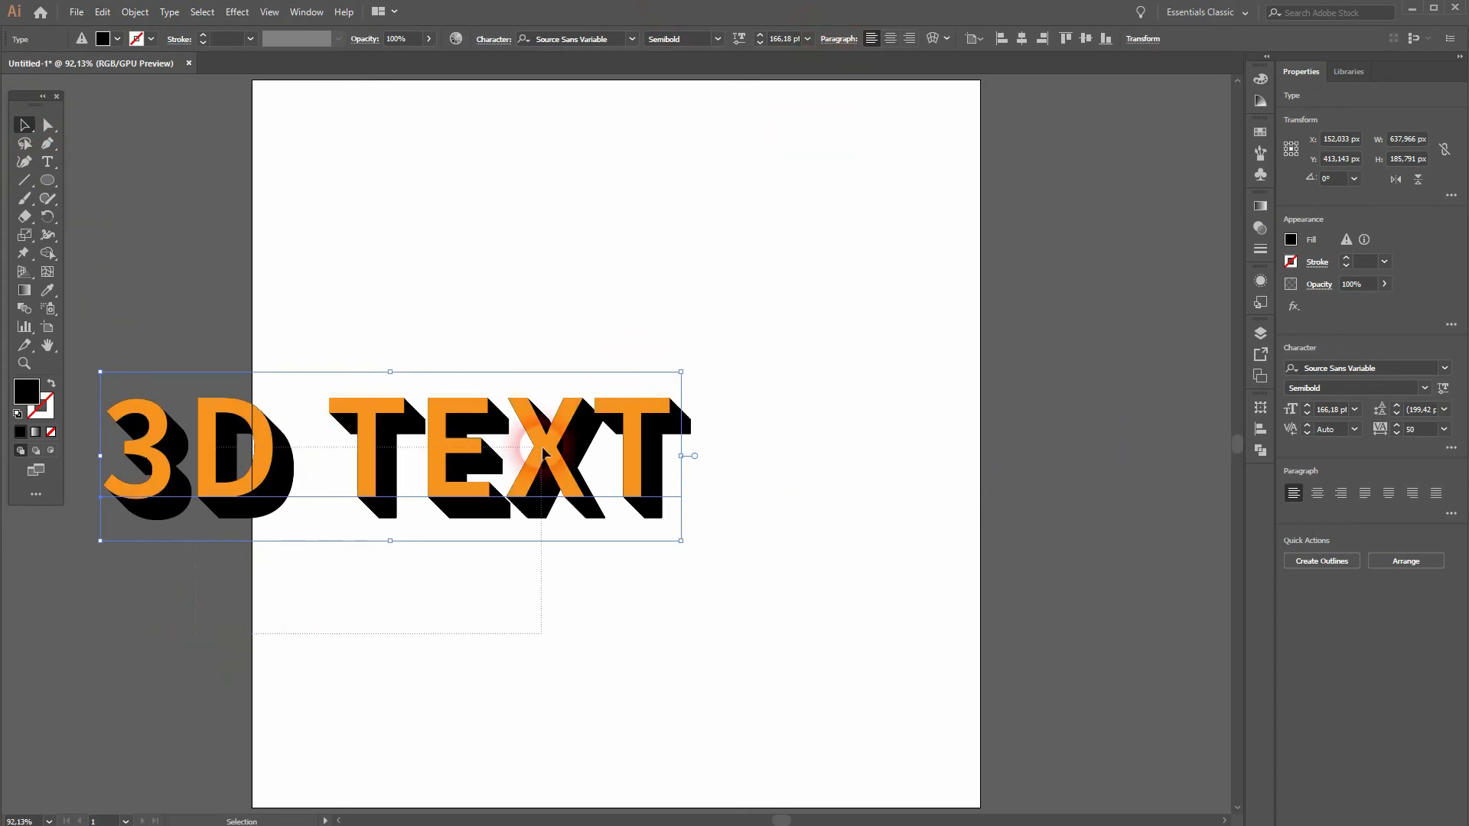
{"action": "left_click_drag", "start_coordinate": [449, 444], "coordinate": [678, 425]}
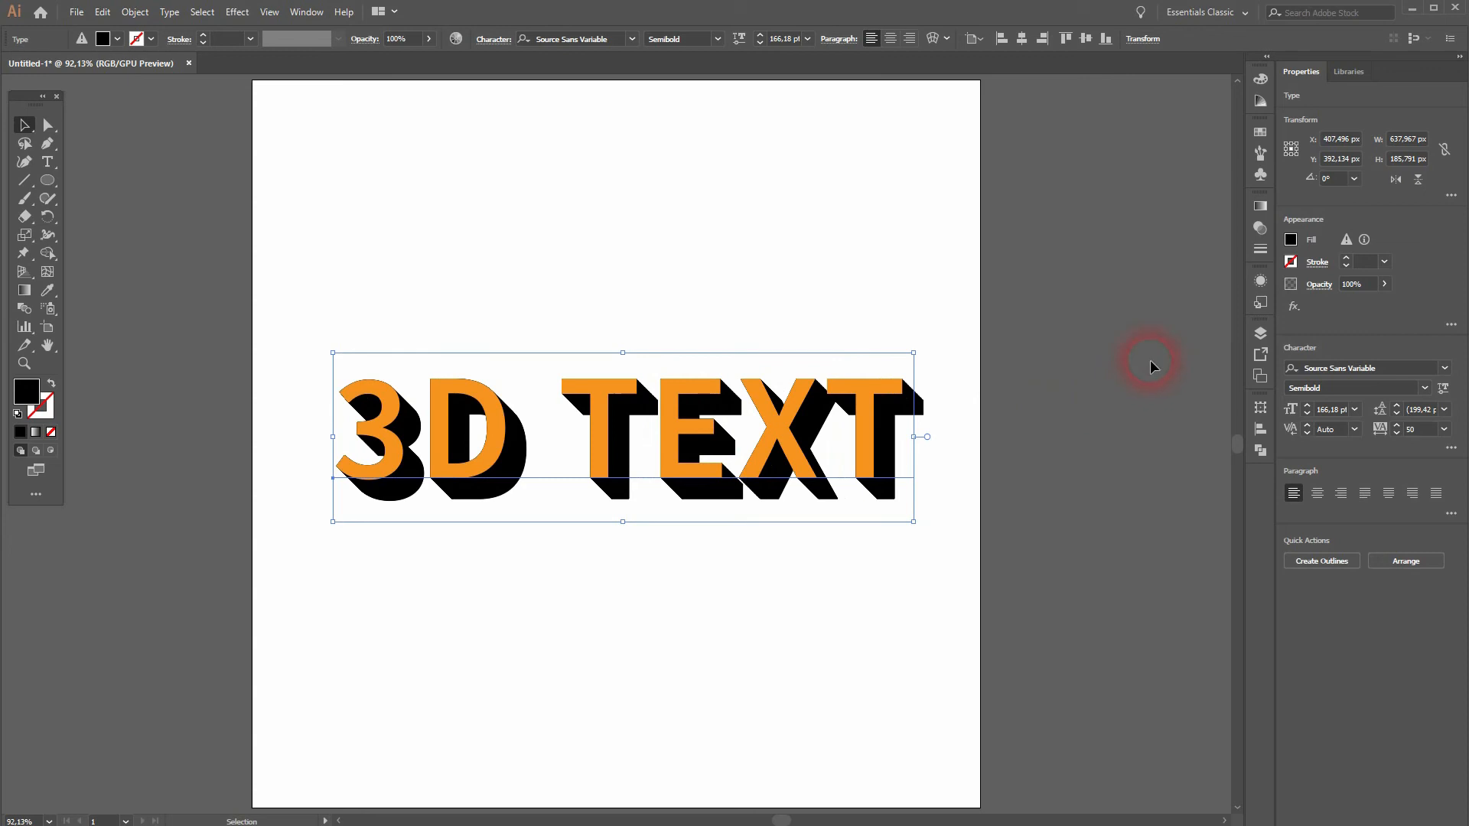
Step: Give the 3D text a white 1 pt stroke around its orange face and deselect it
{"action": "left_click", "coordinate": [1263, 284]}
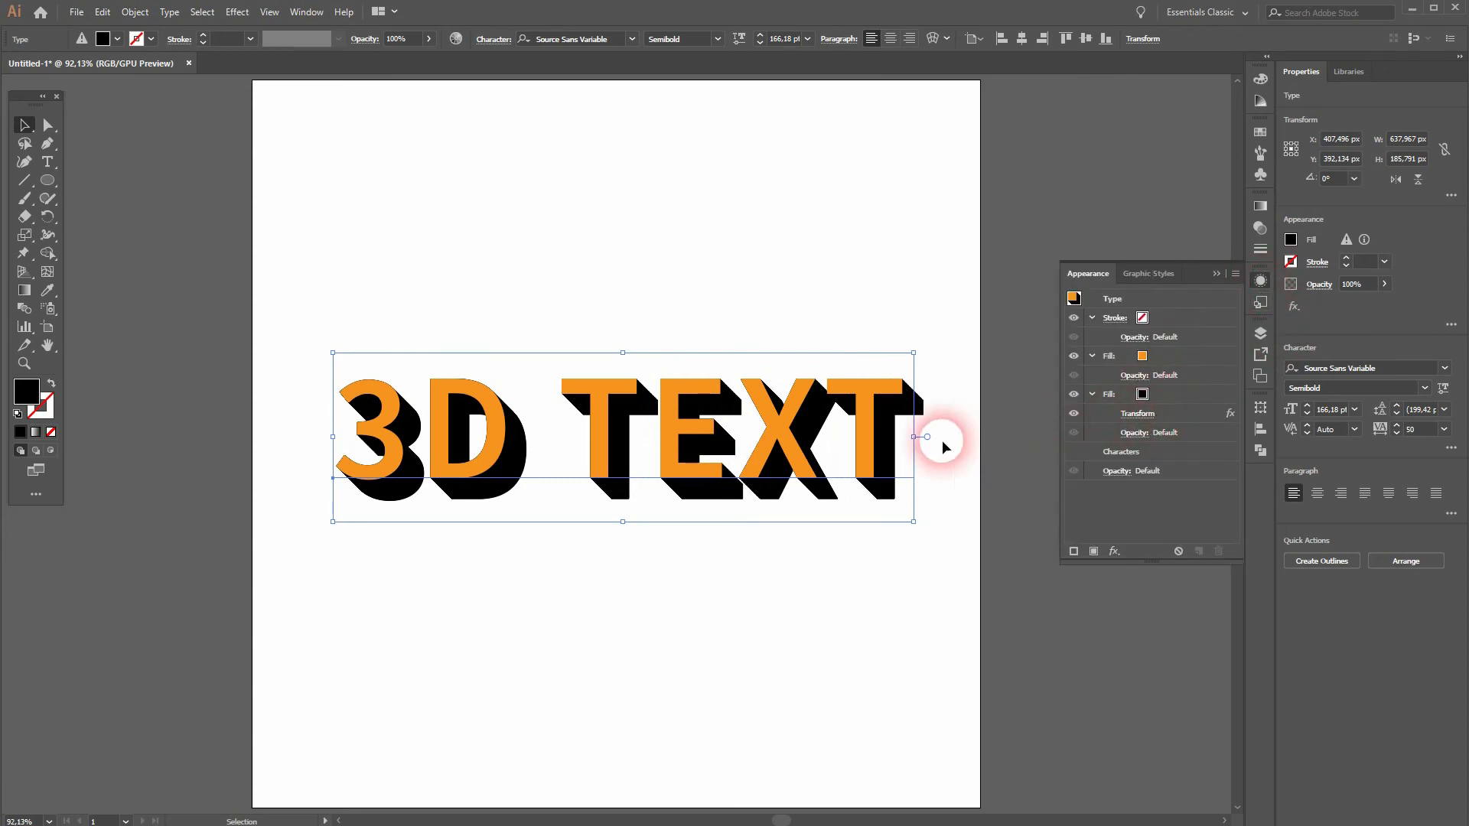
{"action": "left_click", "coordinate": [1143, 318]}
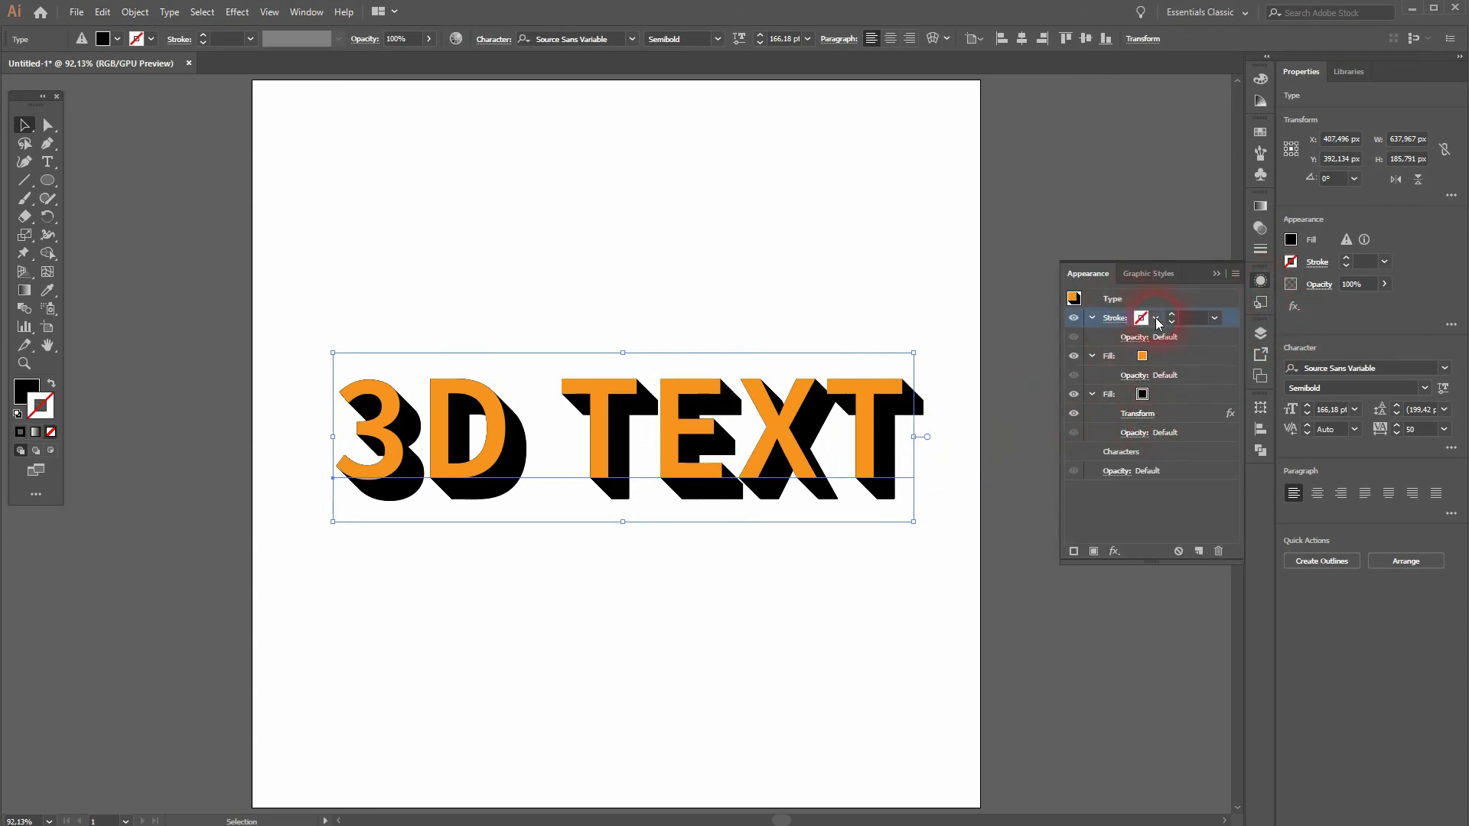
{"action": "left_click", "coordinate": [1156, 318]}
{"action": "left_click", "coordinate": [1026, 346]}
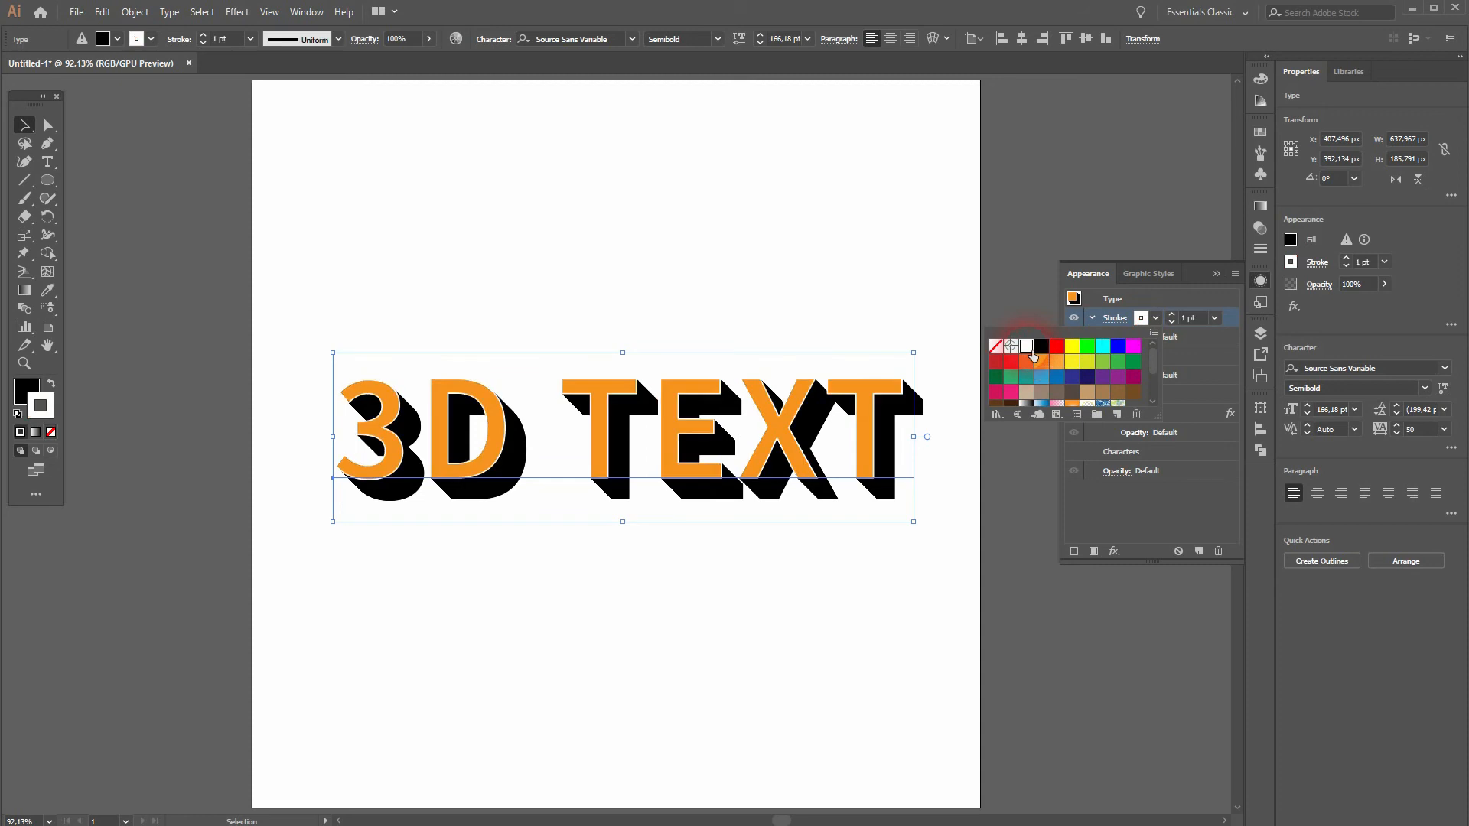
{"action": "left_click", "coordinate": [1183, 504]}
{"action": "scroll", "coordinate": [630, 434], "scroll_direction": "up", "scroll_amount": 2}
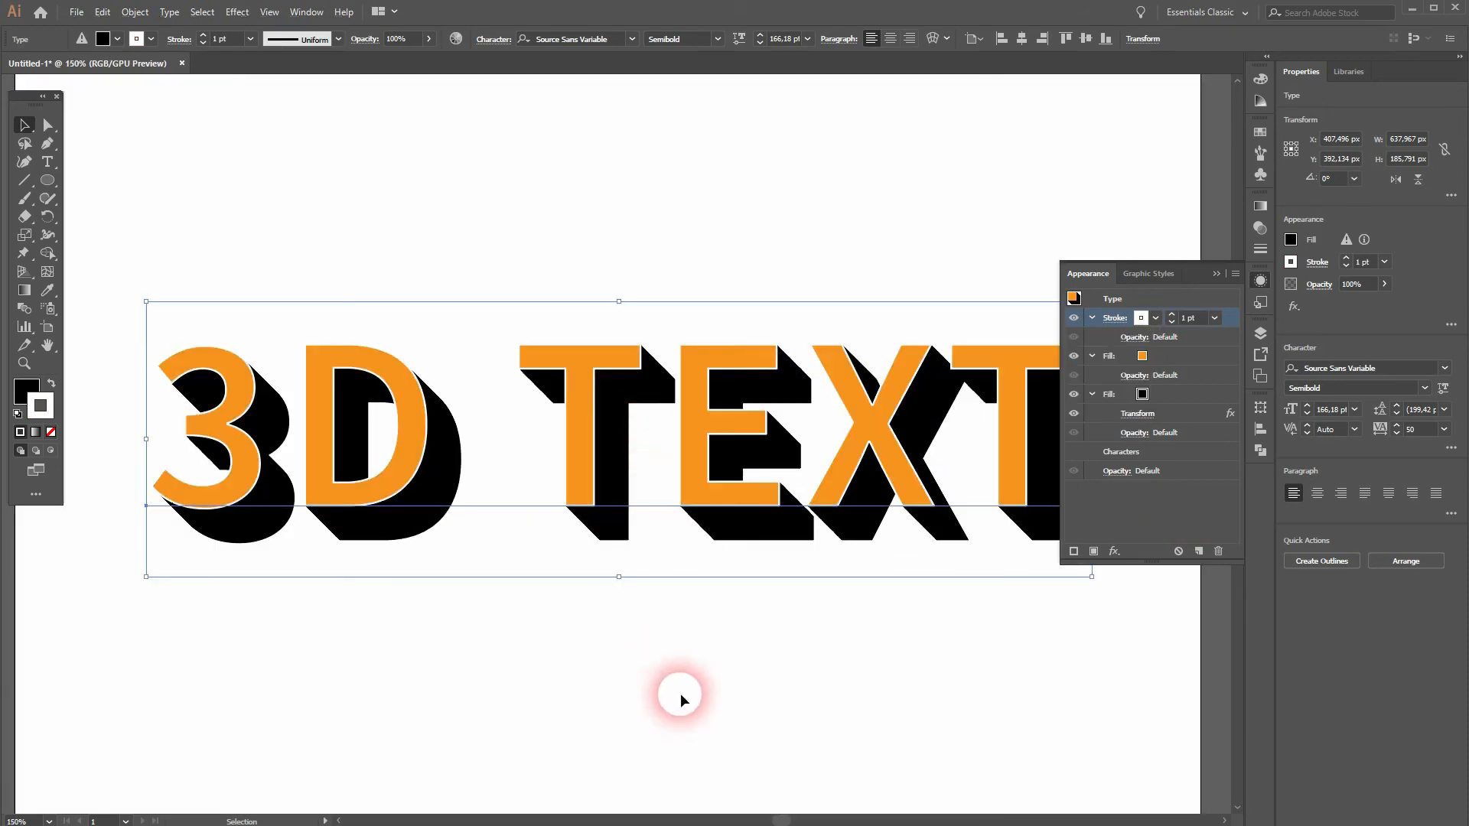
{"action": "scroll", "coordinate": [800, 458], "scroll_direction": "down", "scroll_amount": 1}
{"action": "key", "text": "space"}
{"action": "left_click_drag", "start_coordinate": [859, 558], "coordinate": [794, 547]}
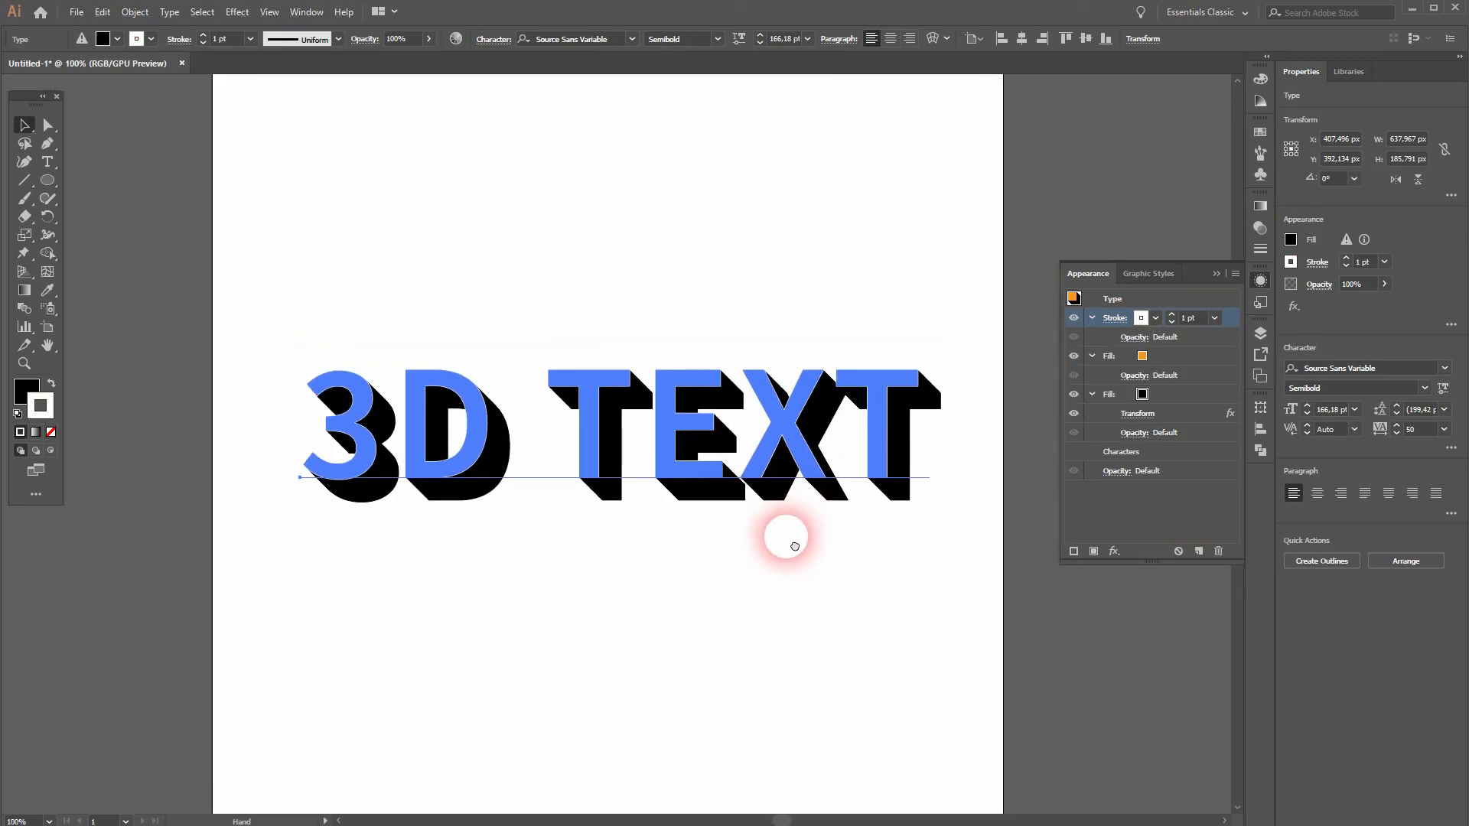
{"action": "left_click", "coordinate": [803, 597]}
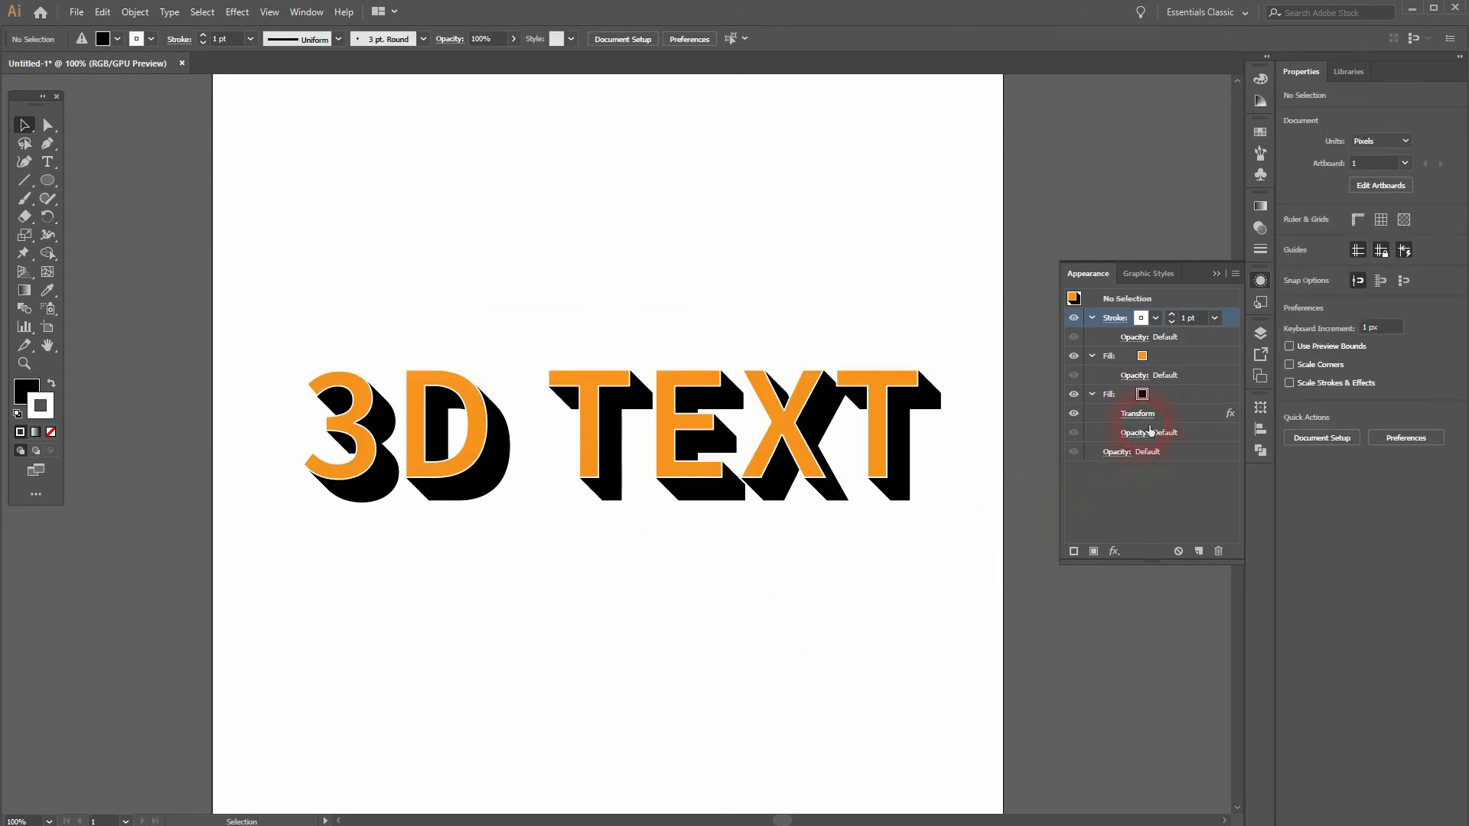
Step: Review the black fill's Transform effect settings without changing them and reselect the 3D text
{"action": "left_click", "coordinate": [1138, 414]}
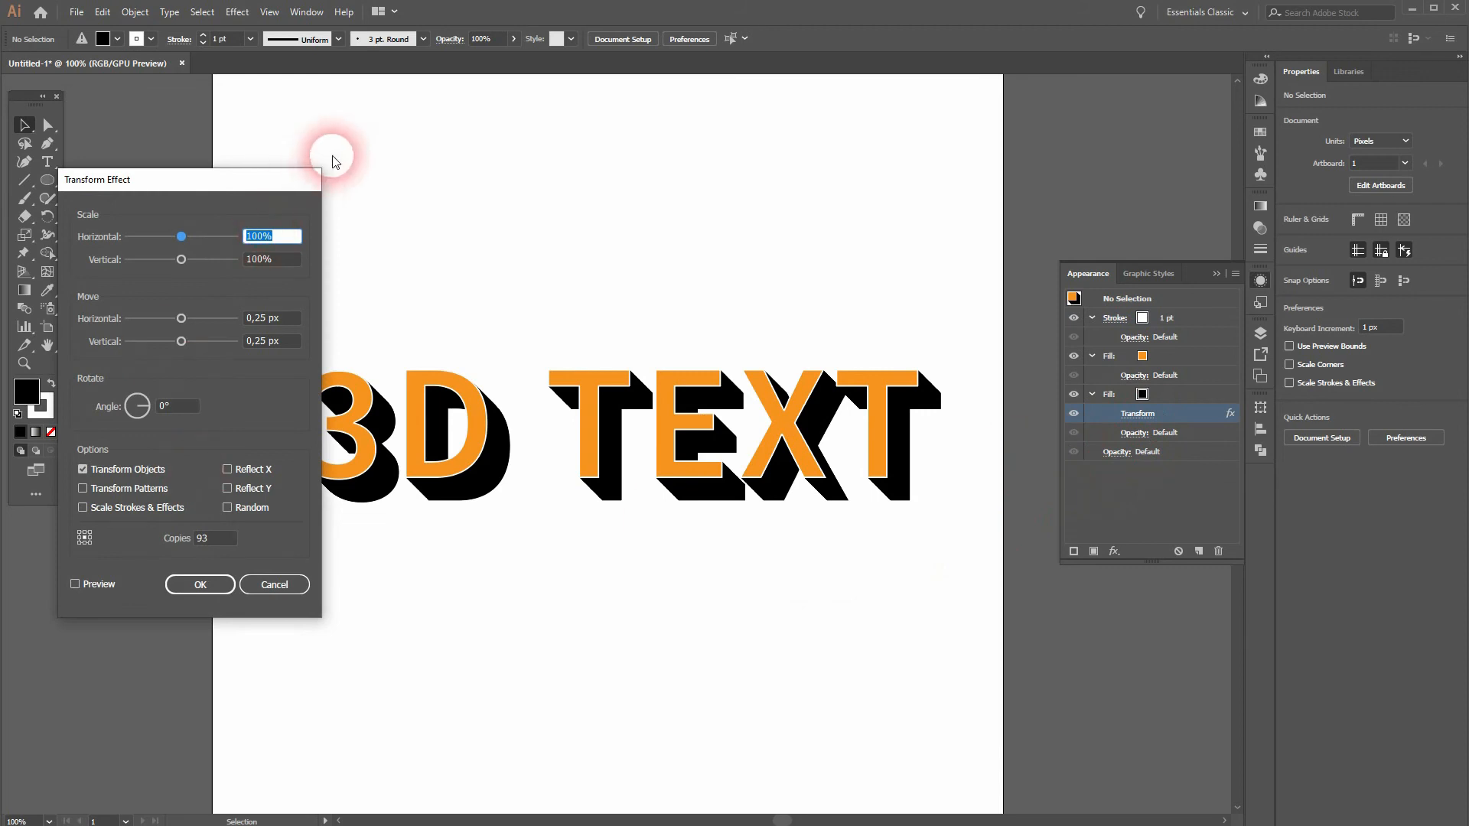
{"action": "left_click", "coordinate": [271, 585]}
{"action": "left_click", "coordinate": [702, 433]}
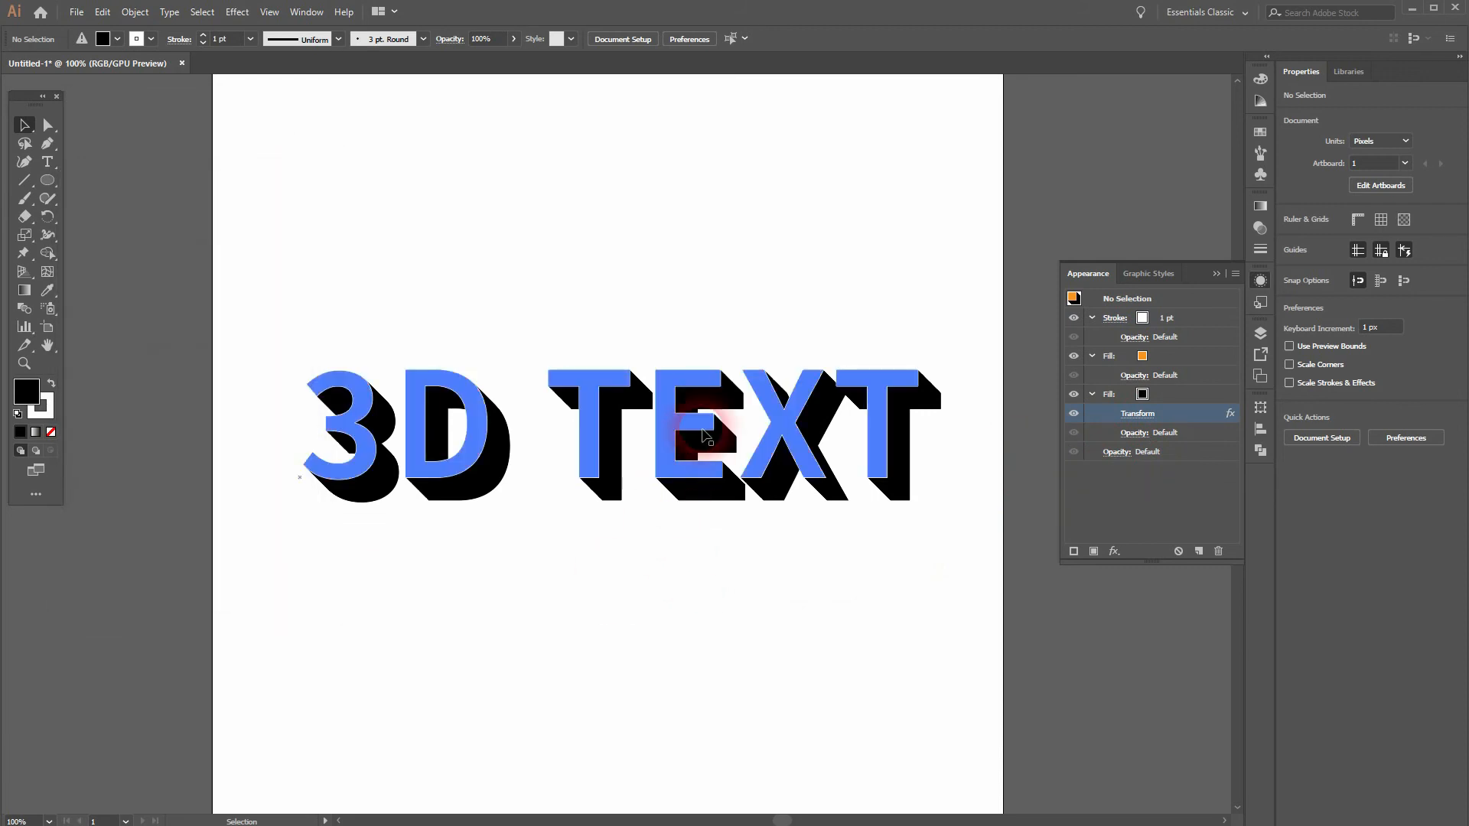
{"action": "left_click", "coordinate": [1159, 419]}
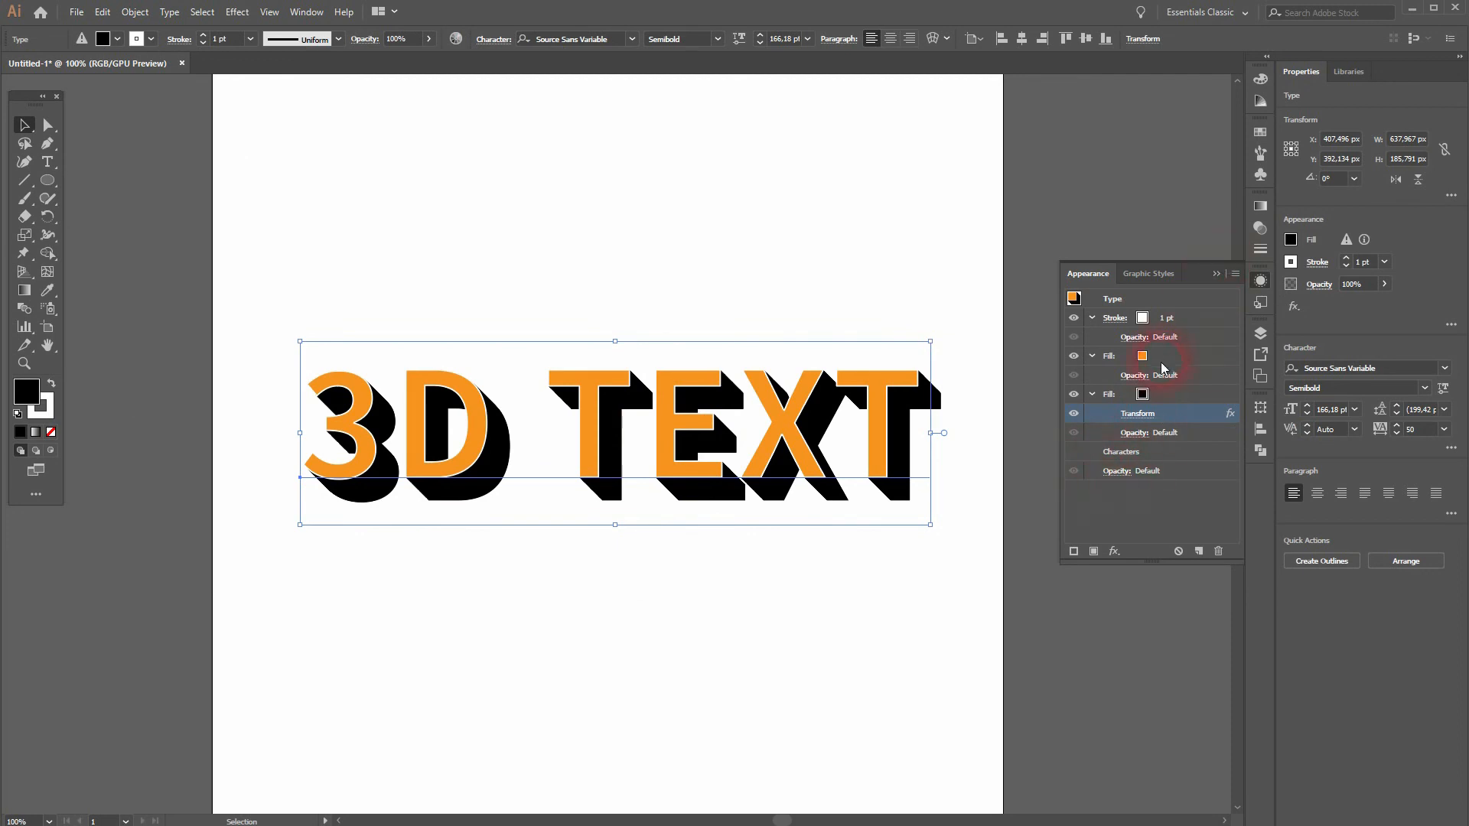
Step: Try light orange, red and blue swatches on the text's face fill, then return it to the original orange
{"action": "left_click", "coordinate": [1145, 362]}
{"action": "left_click", "coordinate": [1142, 356]}
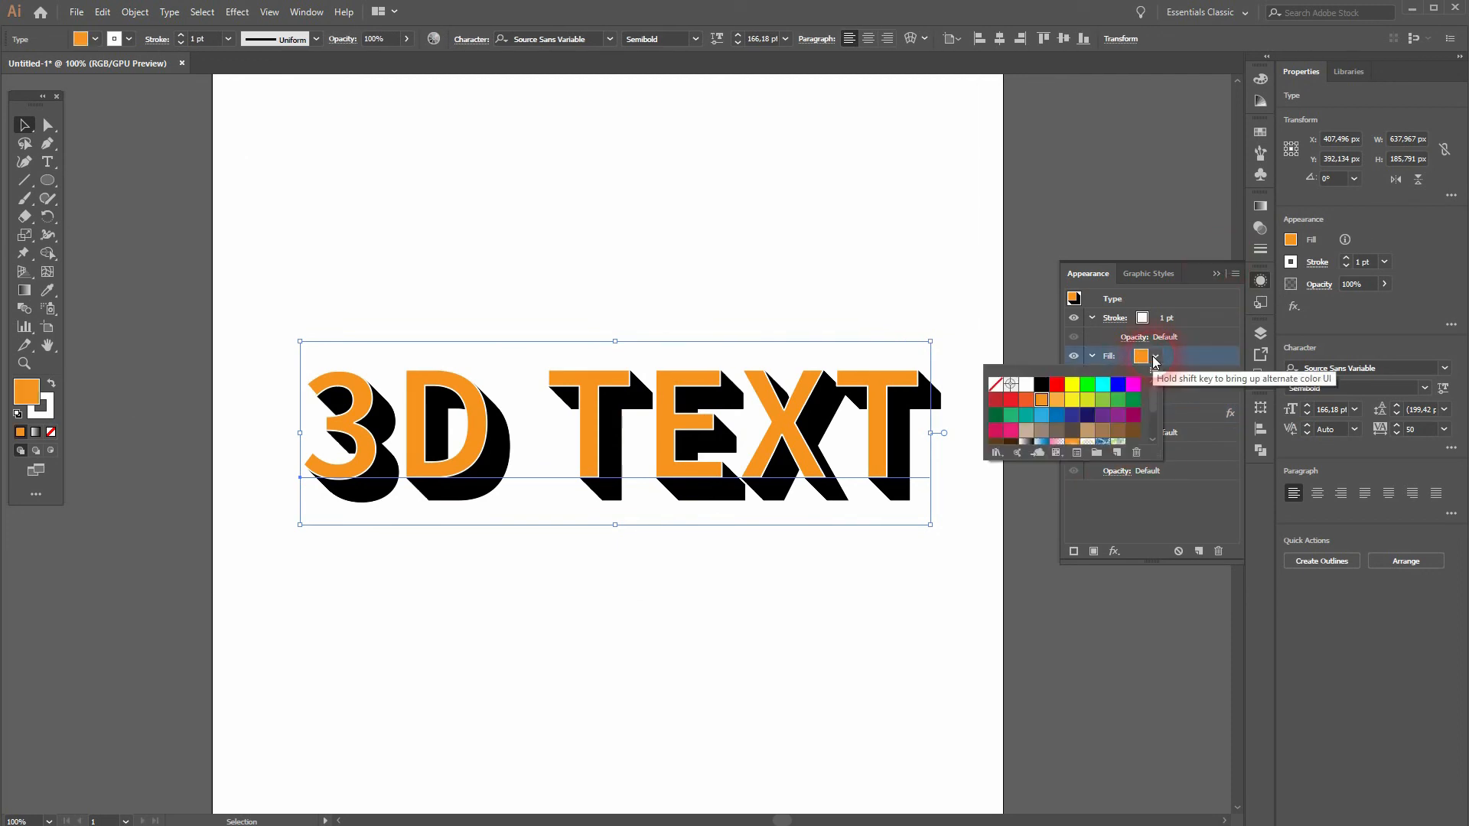
{"action": "left_click", "coordinate": [1060, 400]}
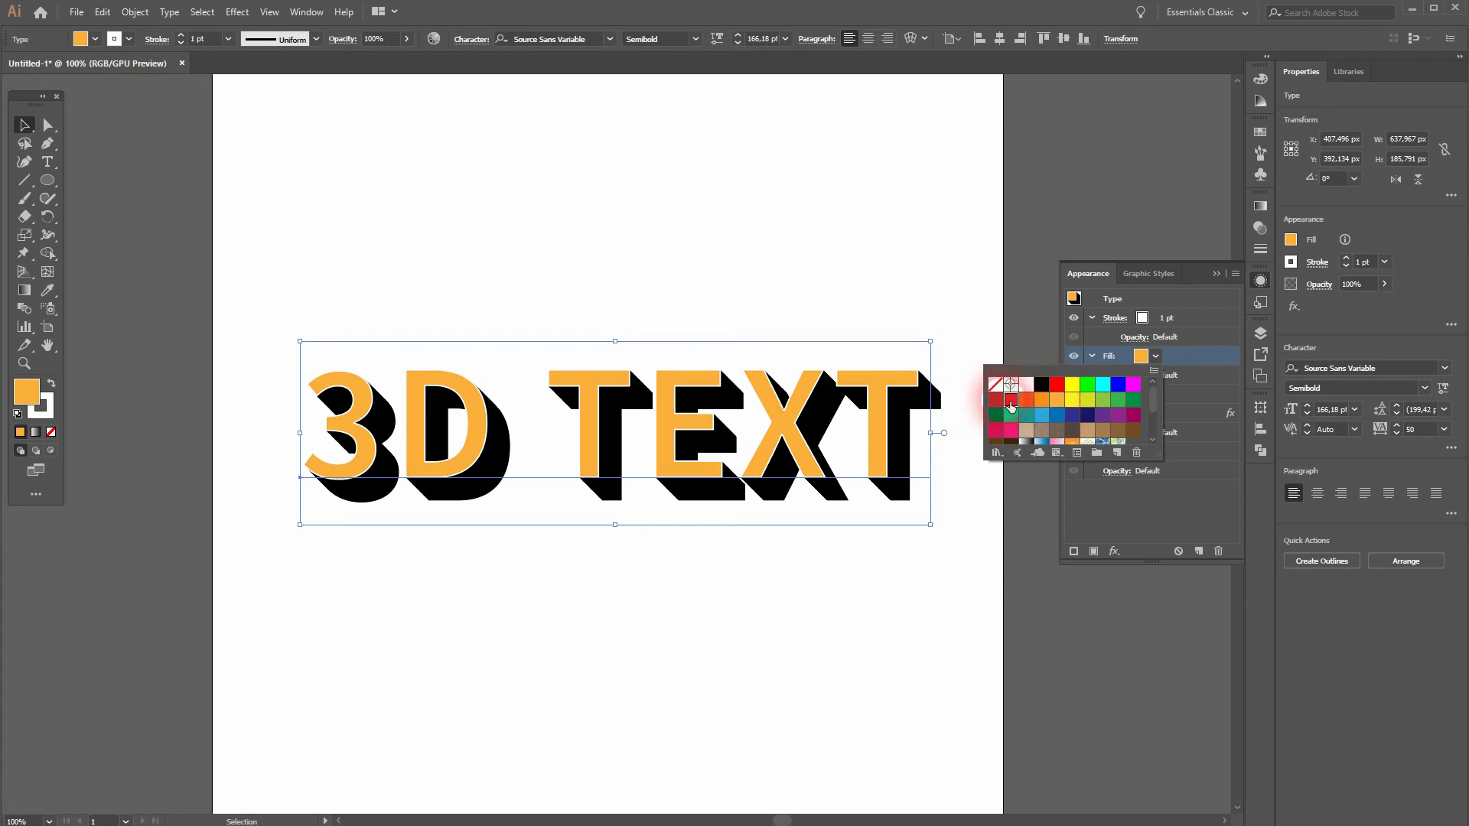
{"action": "left_click", "coordinate": [1010, 400]}
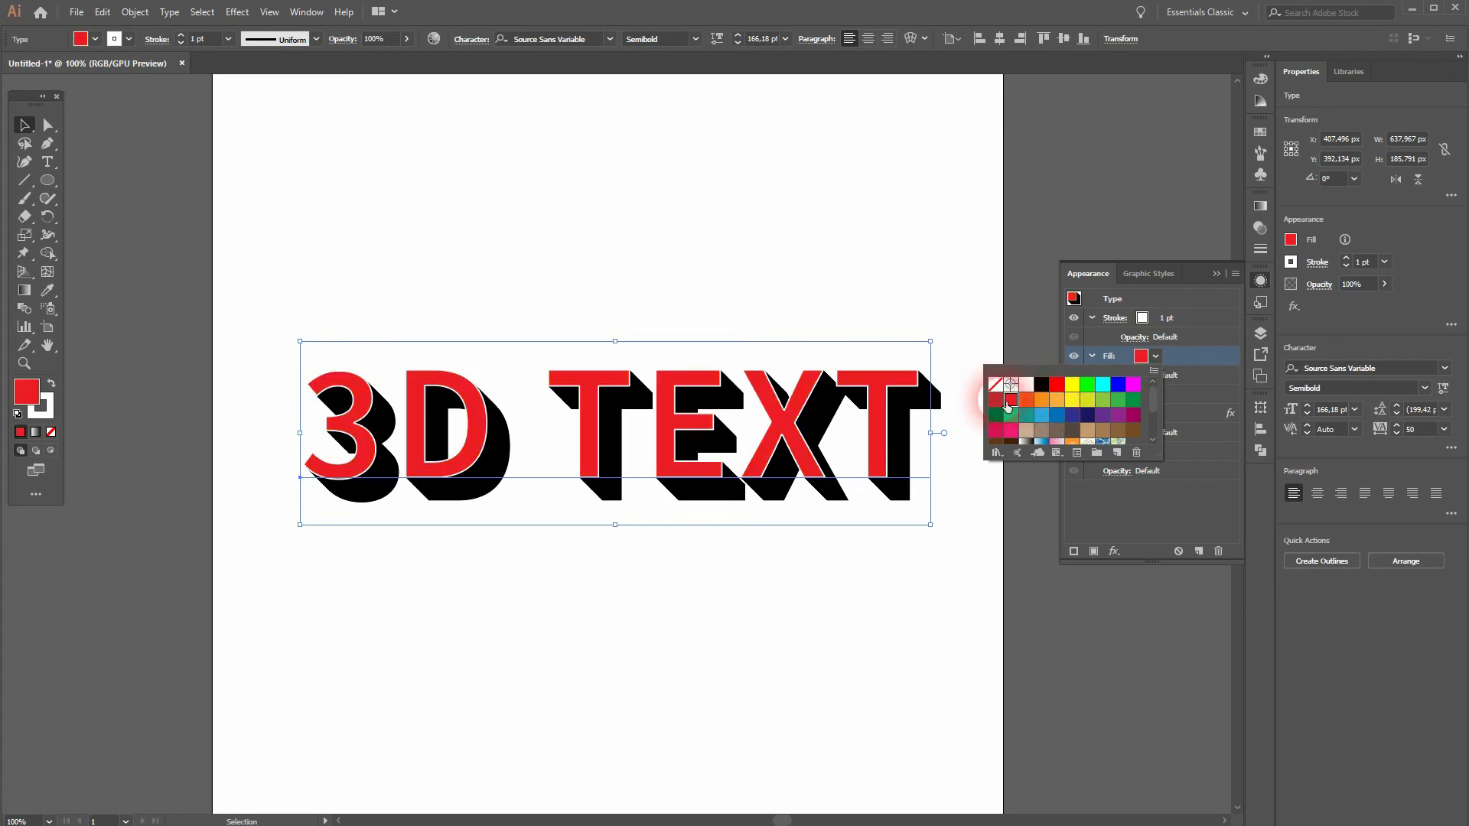
{"action": "left_click", "coordinate": [1045, 415]}
{"action": "left_click", "coordinate": [1057, 416]}
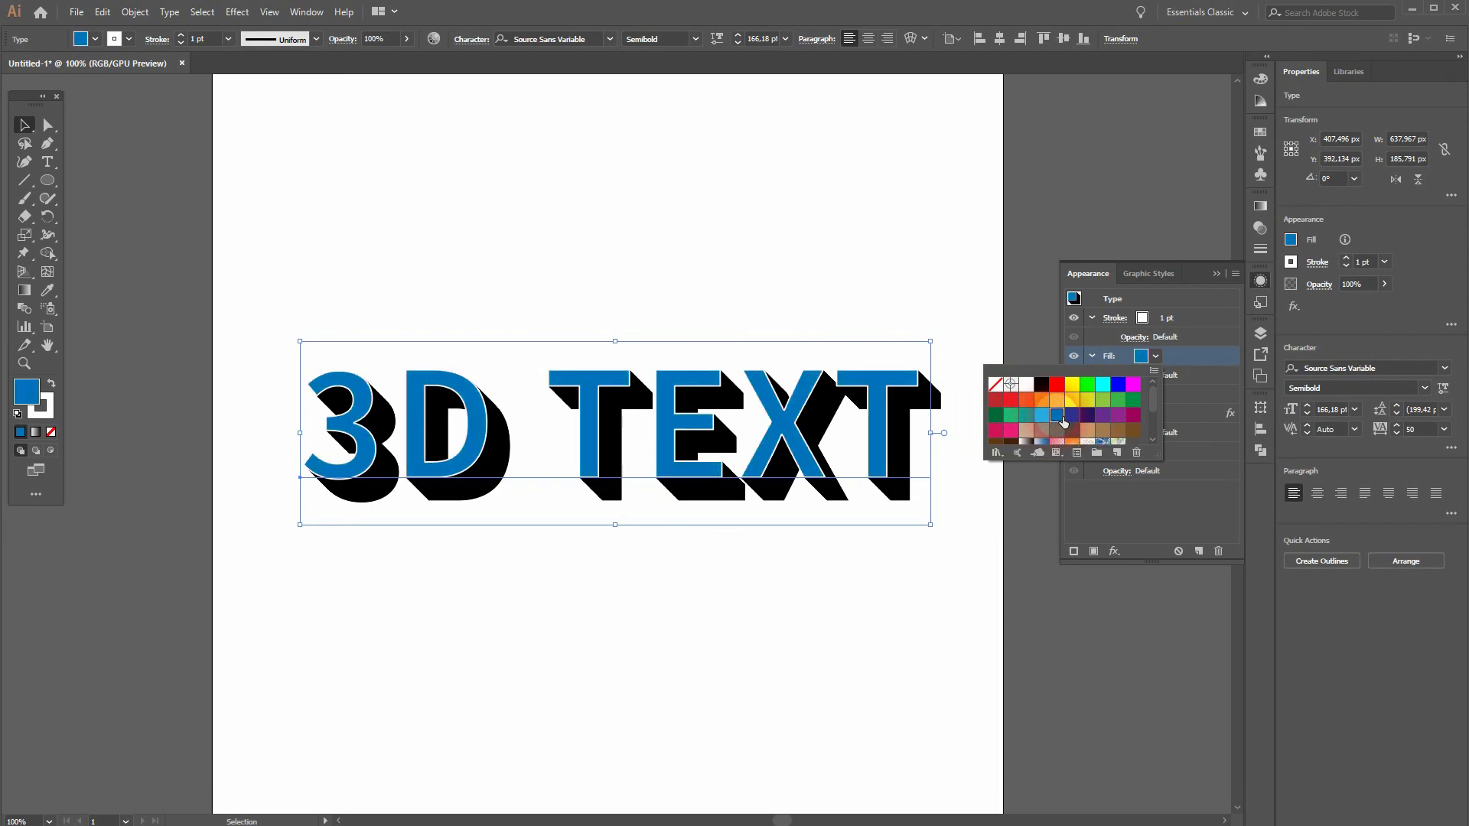
{"action": "left_click", "coordinate": [1056, 399]}
{"action": "left_click", "coordinate": [1041, 399]}
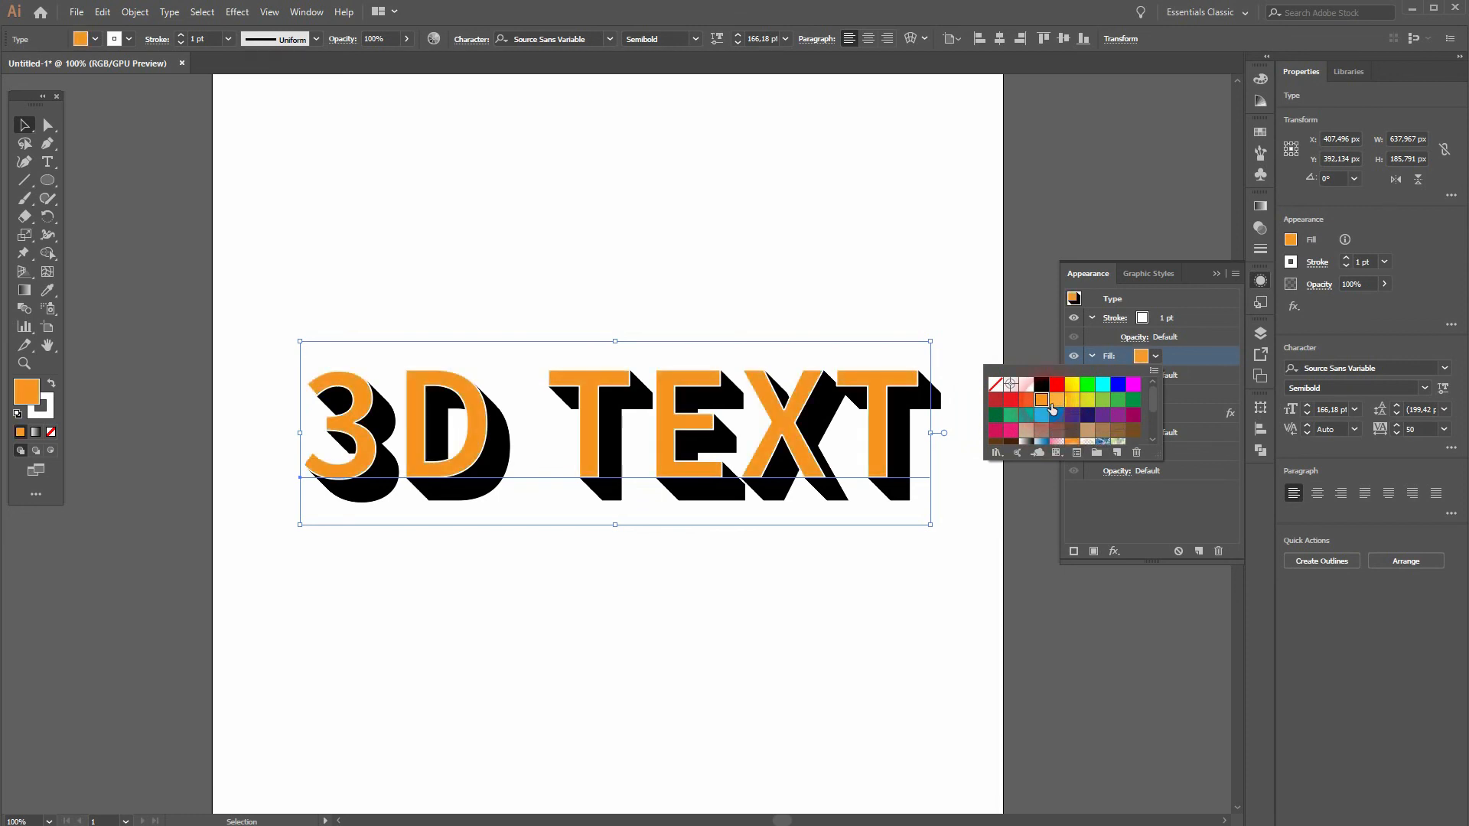
{"action": "left_click", "coordinate": [1201, 466]}
Step: Try light orange, red, green and light blue on the extrusion fill, restore black and deselect the text
{"action": "left_click", "coordinate": [1143, 395]}
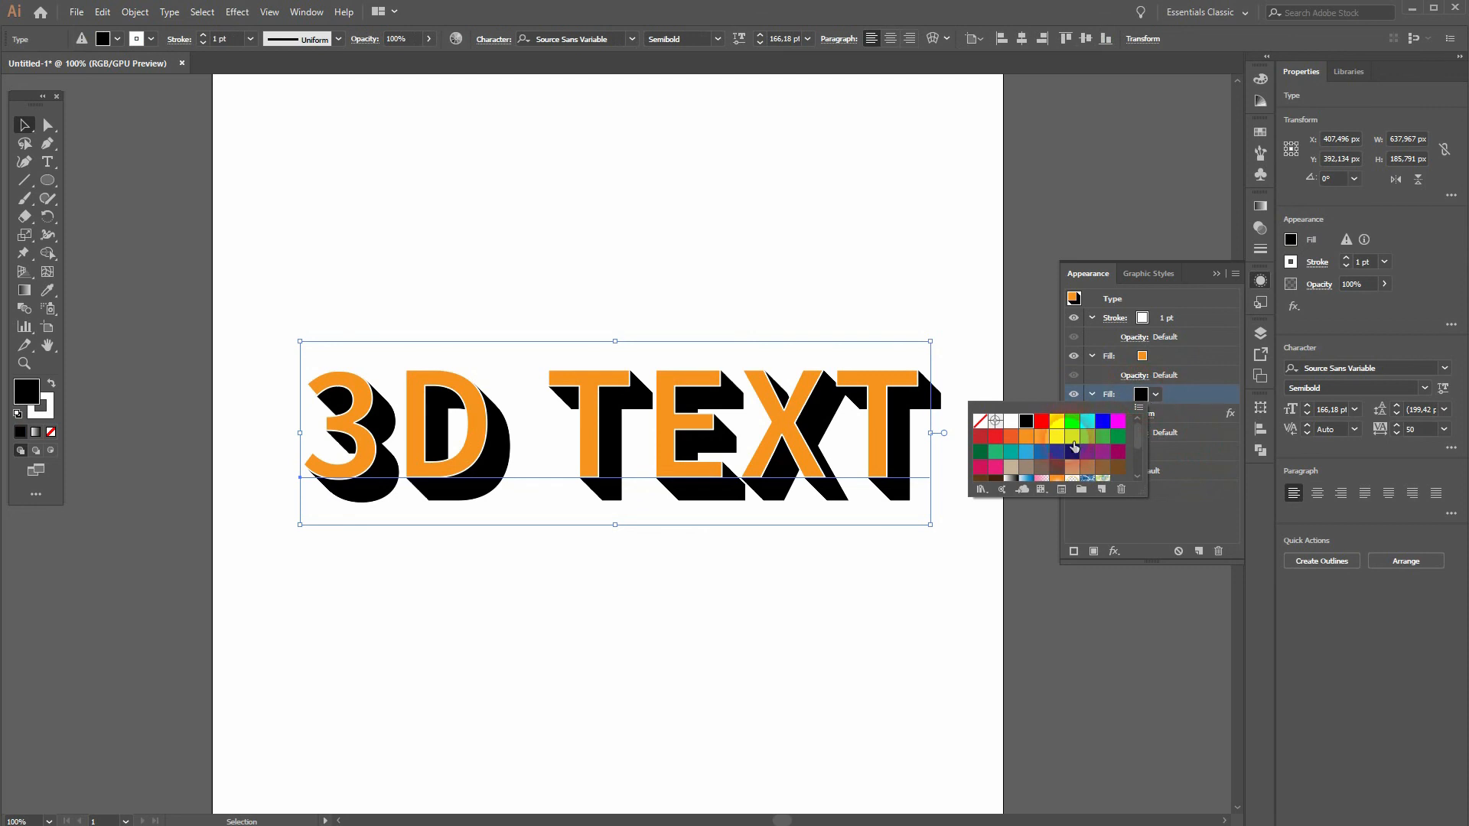
{"action": "left_click", "coordinate": [1045, 441]}
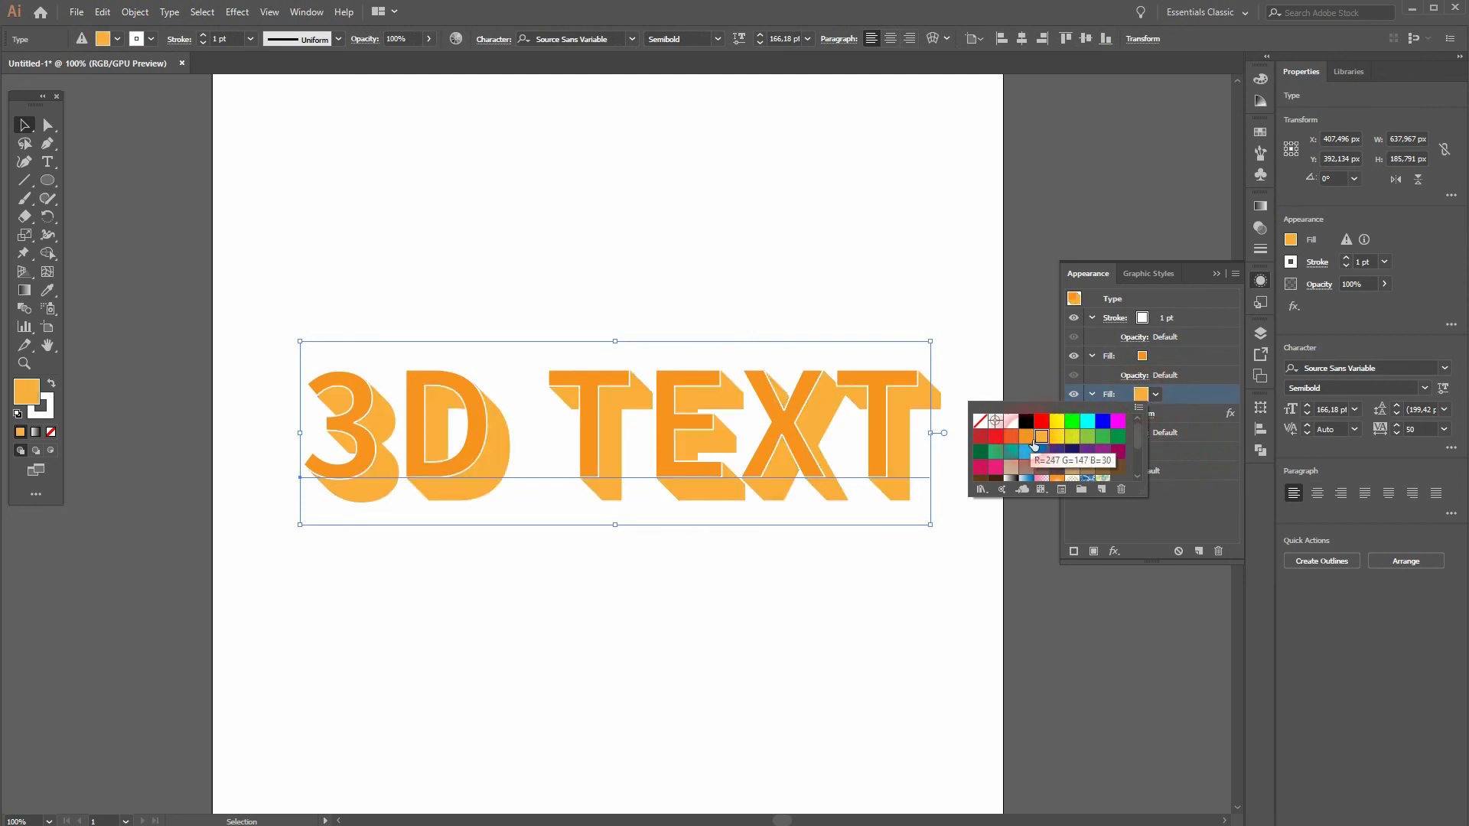
{"action": "left_click", "coordinate": [981, 438]}
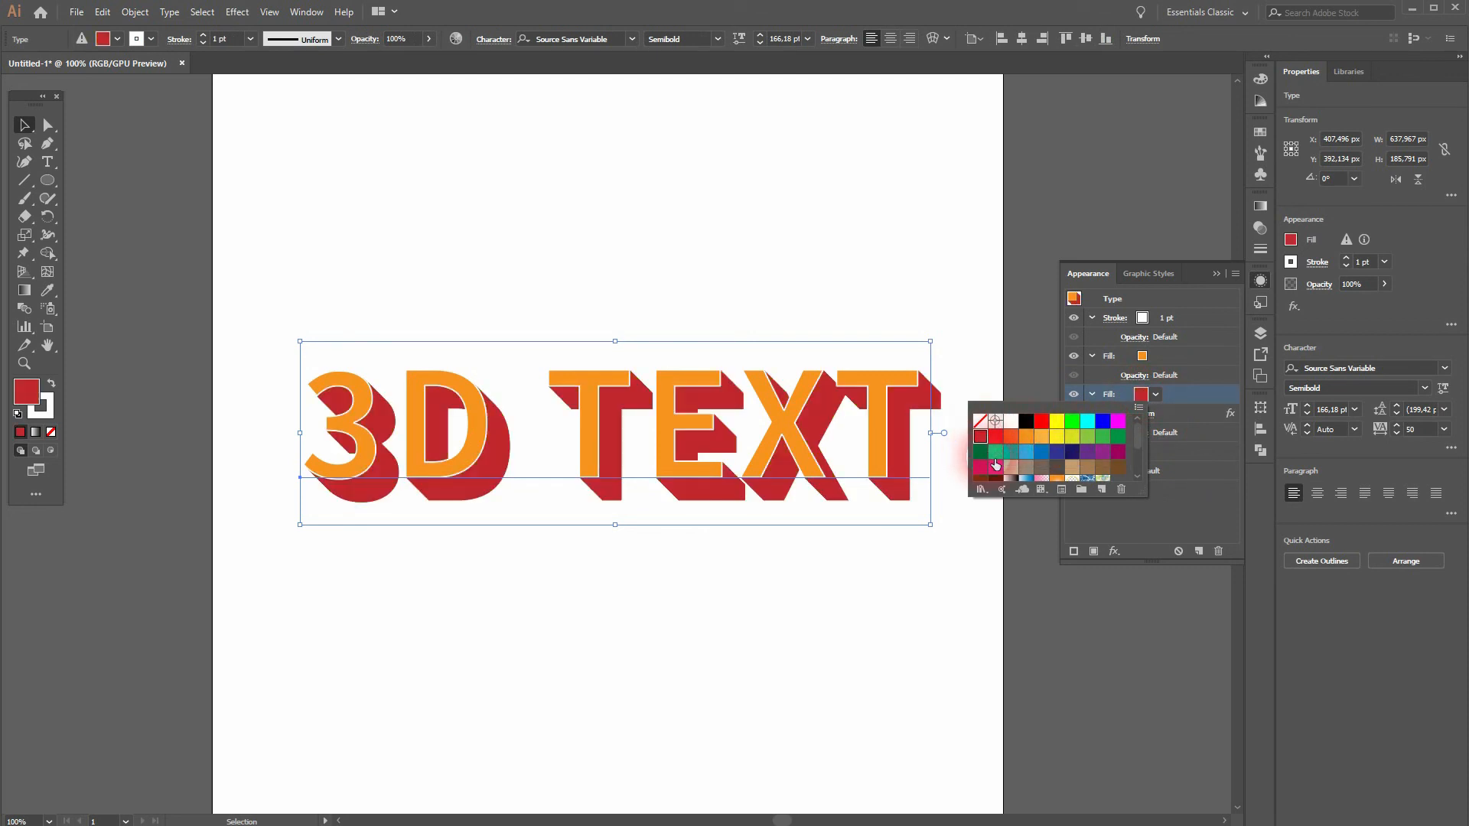
{"action": "left_click", "coordinate": [980, 451]}
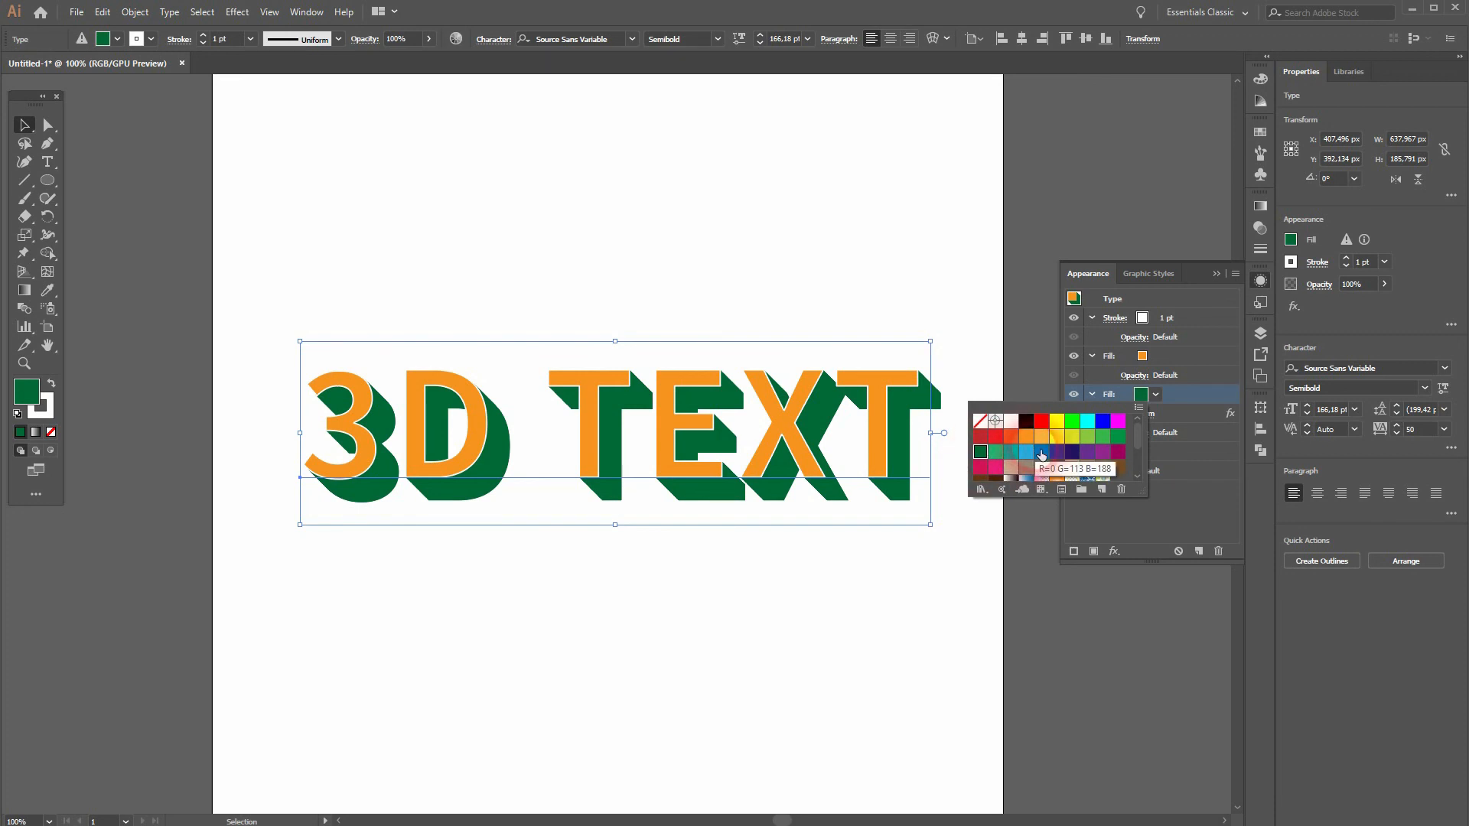
{"action": "left_click", "coordinate": [1029, 451]}
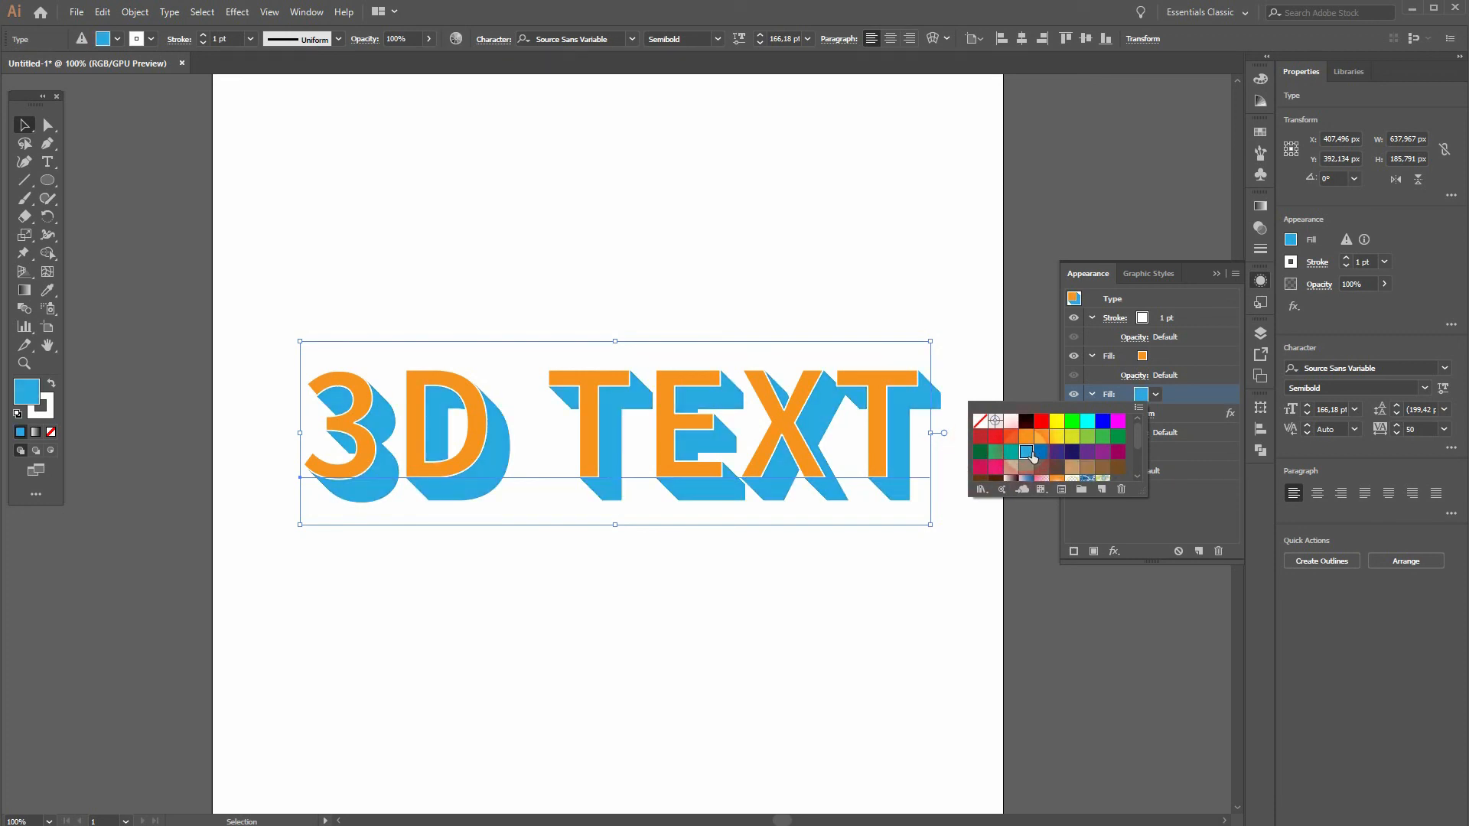
{"action": "left_click", "coordinate": [1025, 420]}
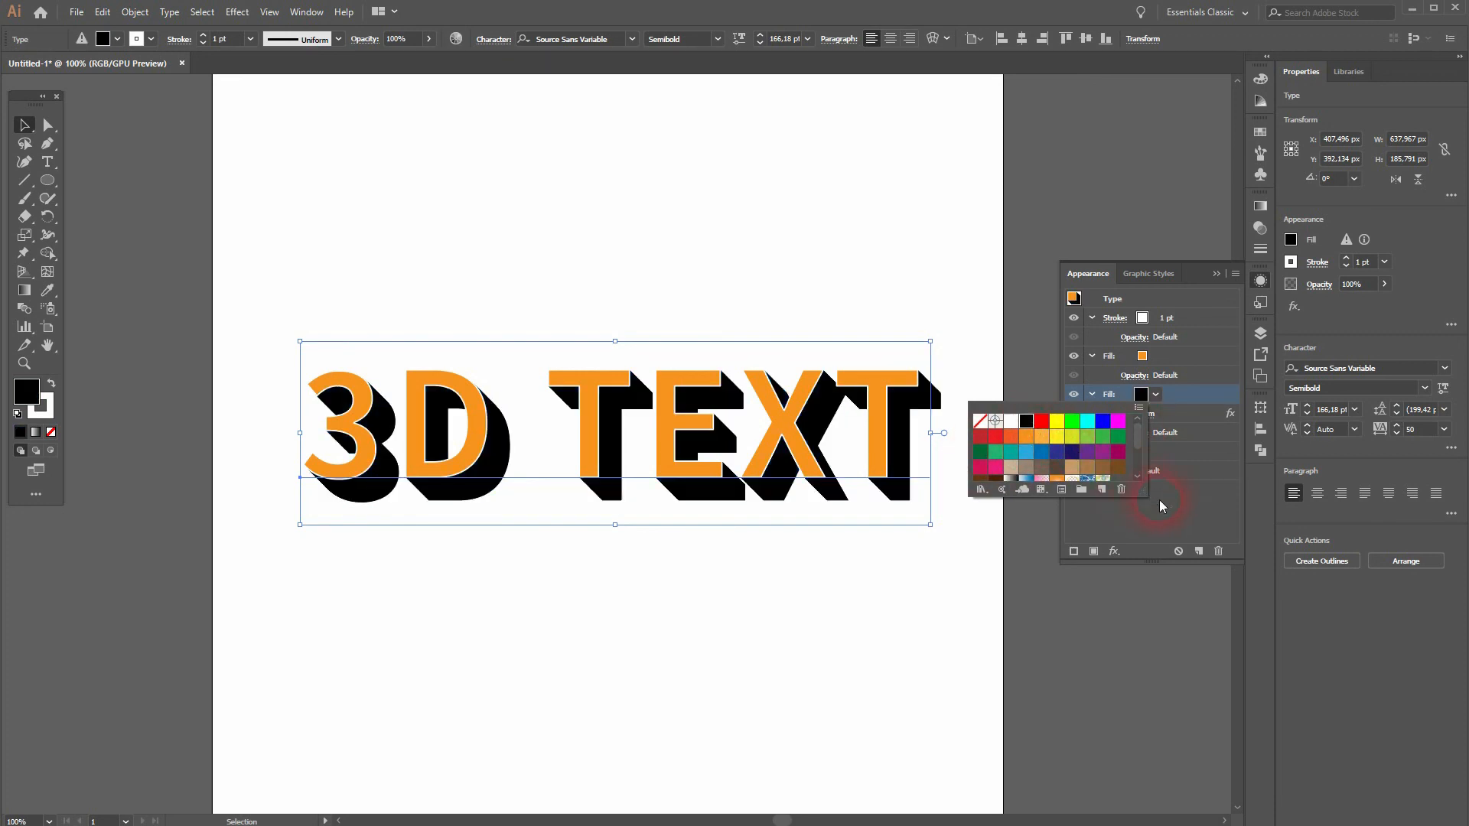
{"action": "left_click", "coordinate": [1195, 520]}
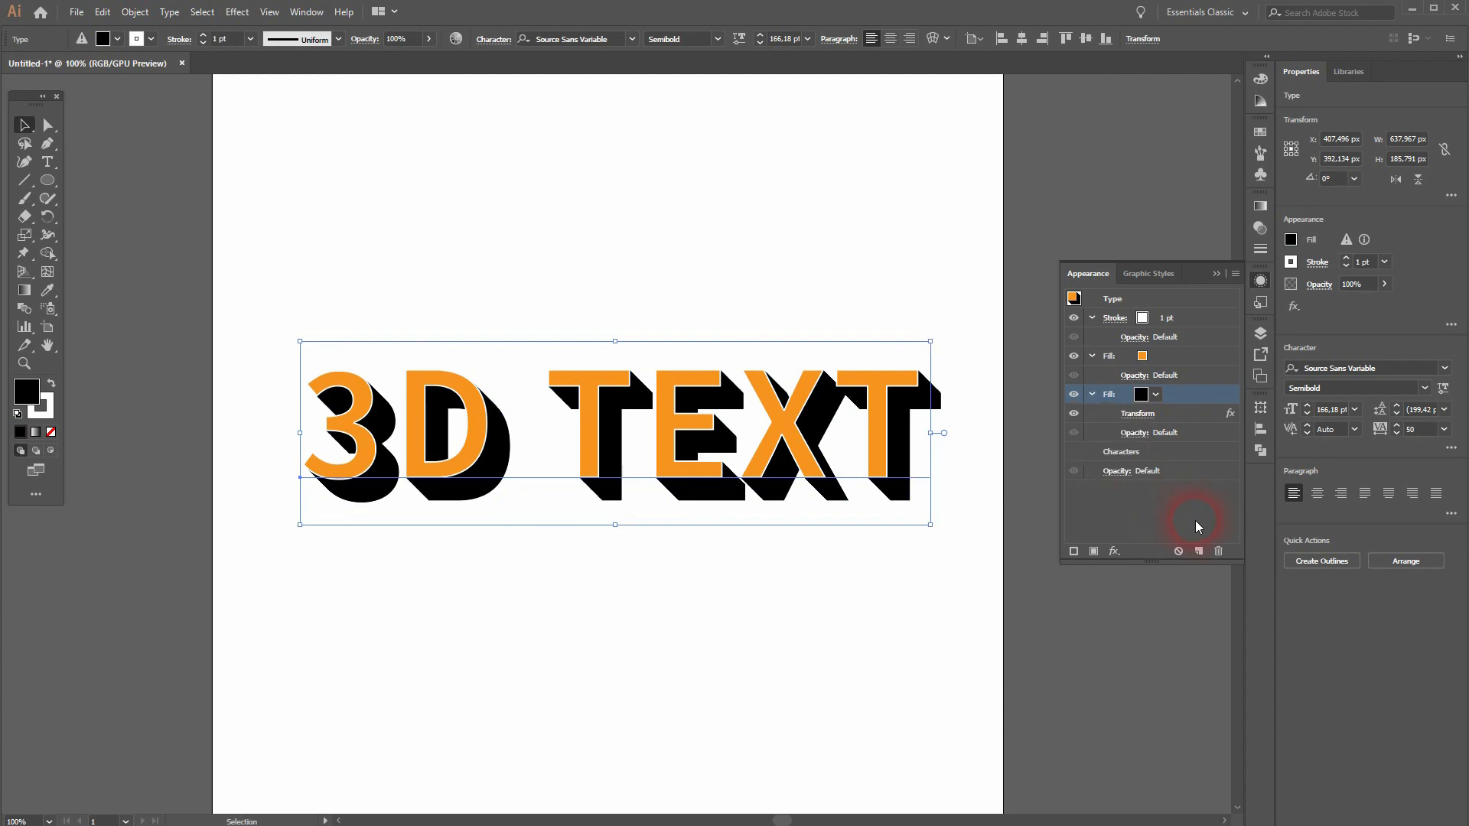
{"action": "left_click", "coordinate": [1216, 273]}
{"action": "left_click", "coordinate": [708, 609]}
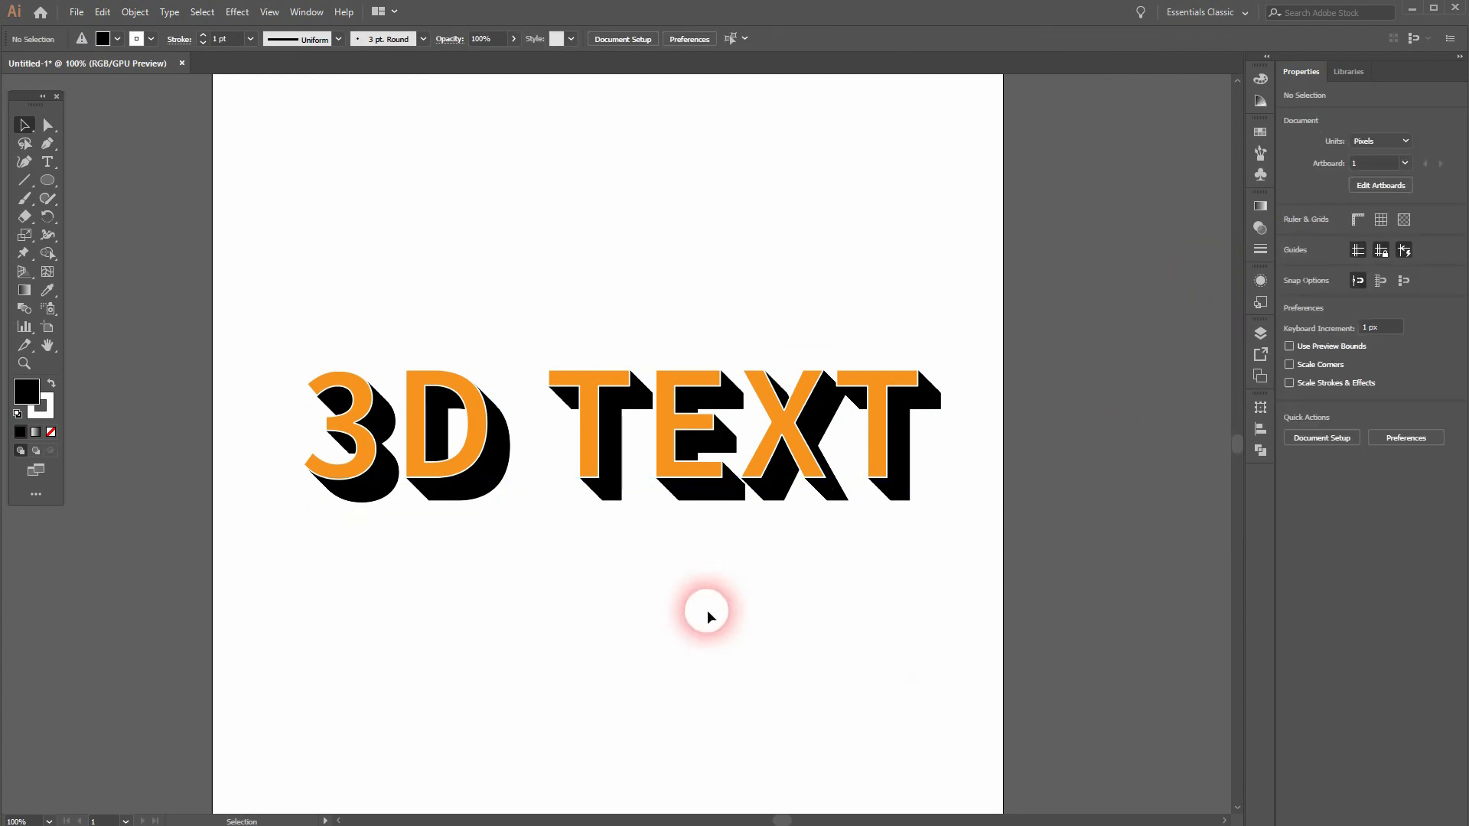